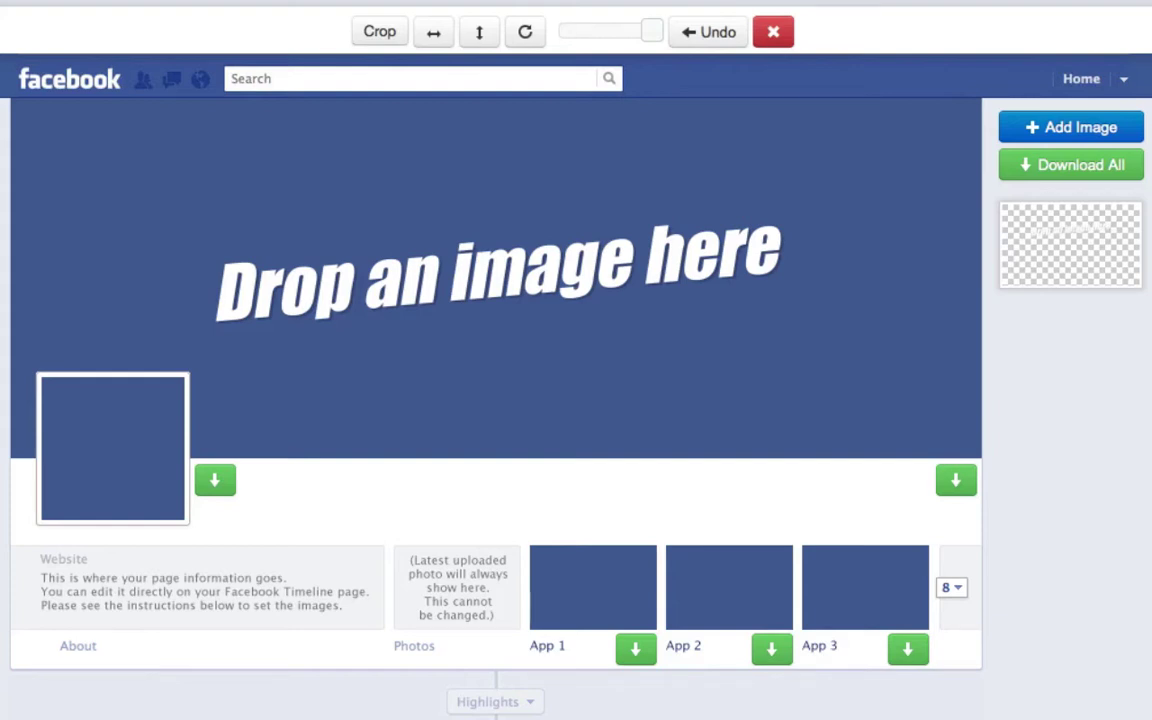
# Step: Add joeynmax.png to the cover's centre, then drag in max.jpg, supermax.jpg and another boy photo
pyautogui.click(1062, 128)
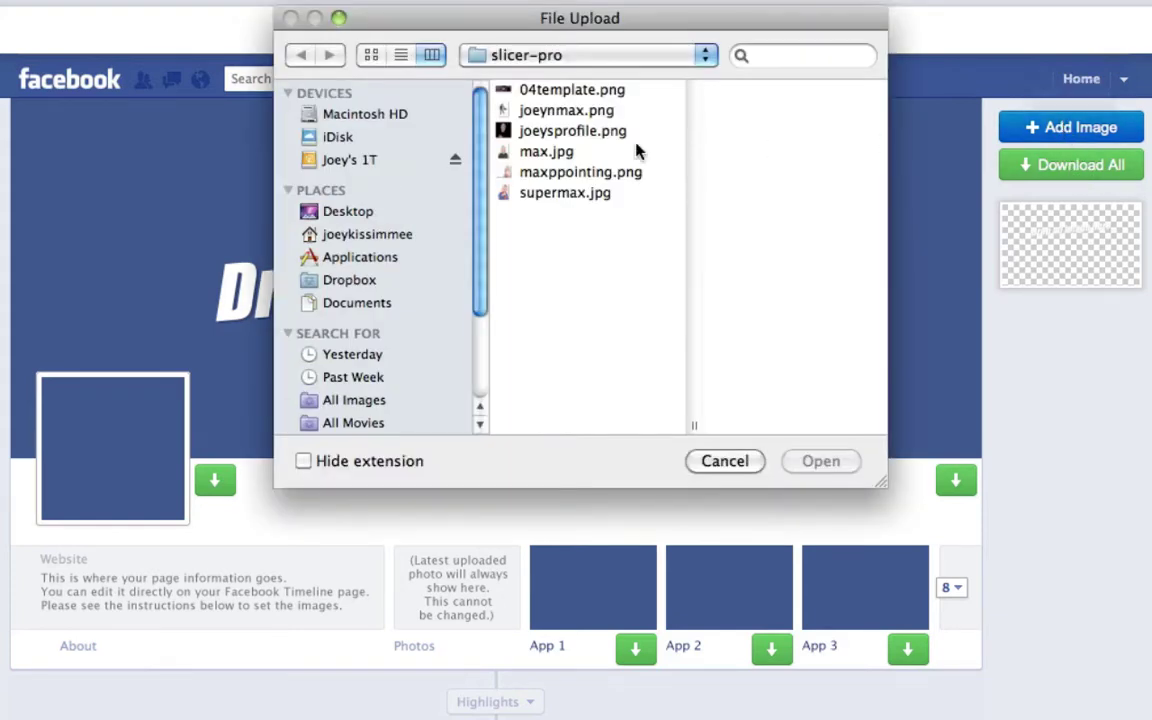
pyautogui.click(566, 111)
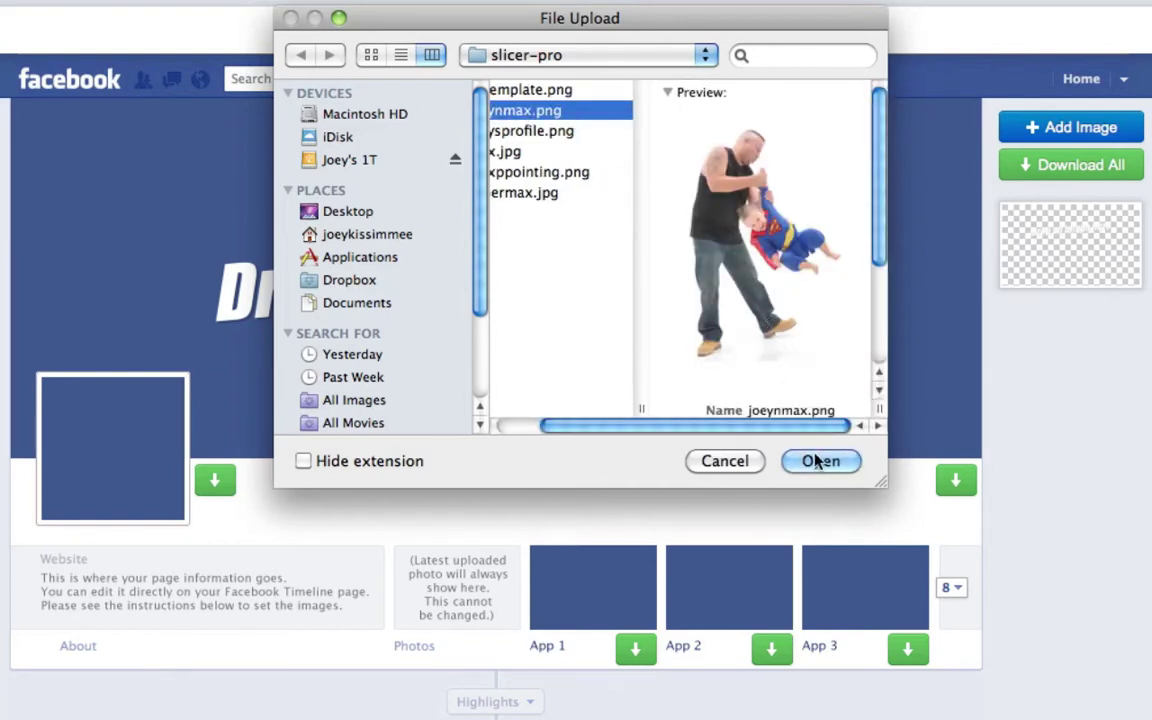
pyautogui.click(818, 462)
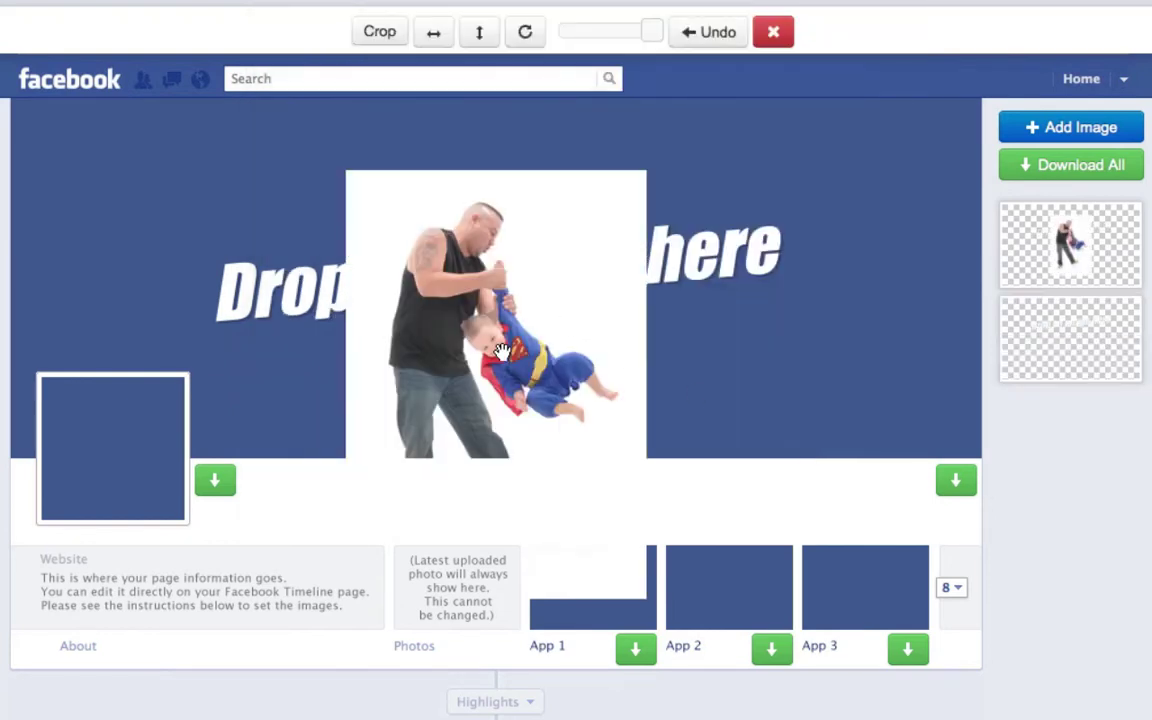
pyautogui.moveTo(502, 353); pyautogui.dragTo(538, 298)
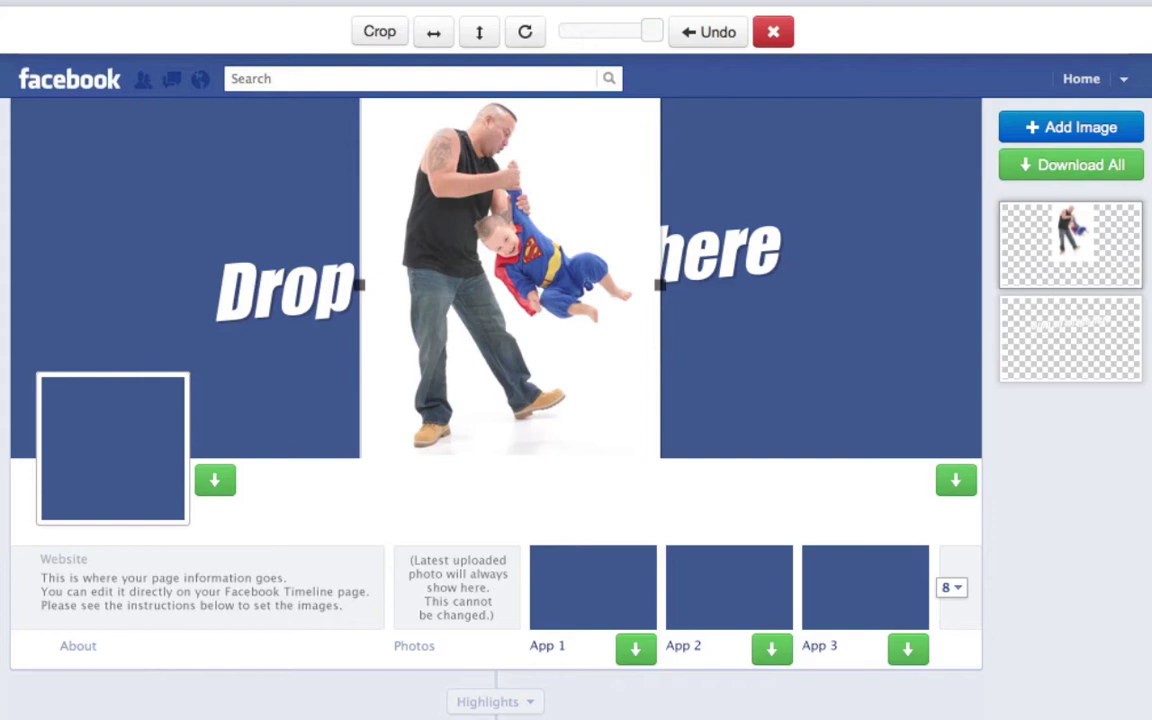
pyautogui.moveTo(972, 301); pyautogui.dragTo(778, 288)
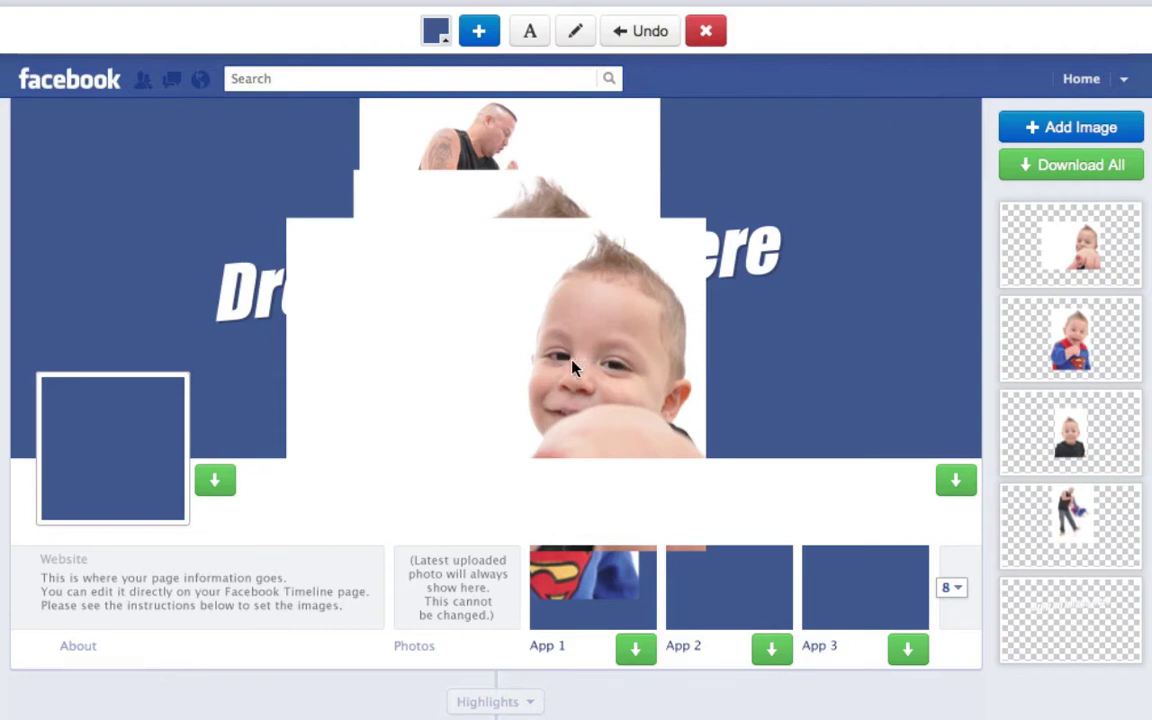
# Step: Move the pointing-boy photo to the right and crop away its empty white left side
pyautogui.click(571, 361)
pyautogui.moveTo(571, 361); pyautogui.dragTo(823, 257)
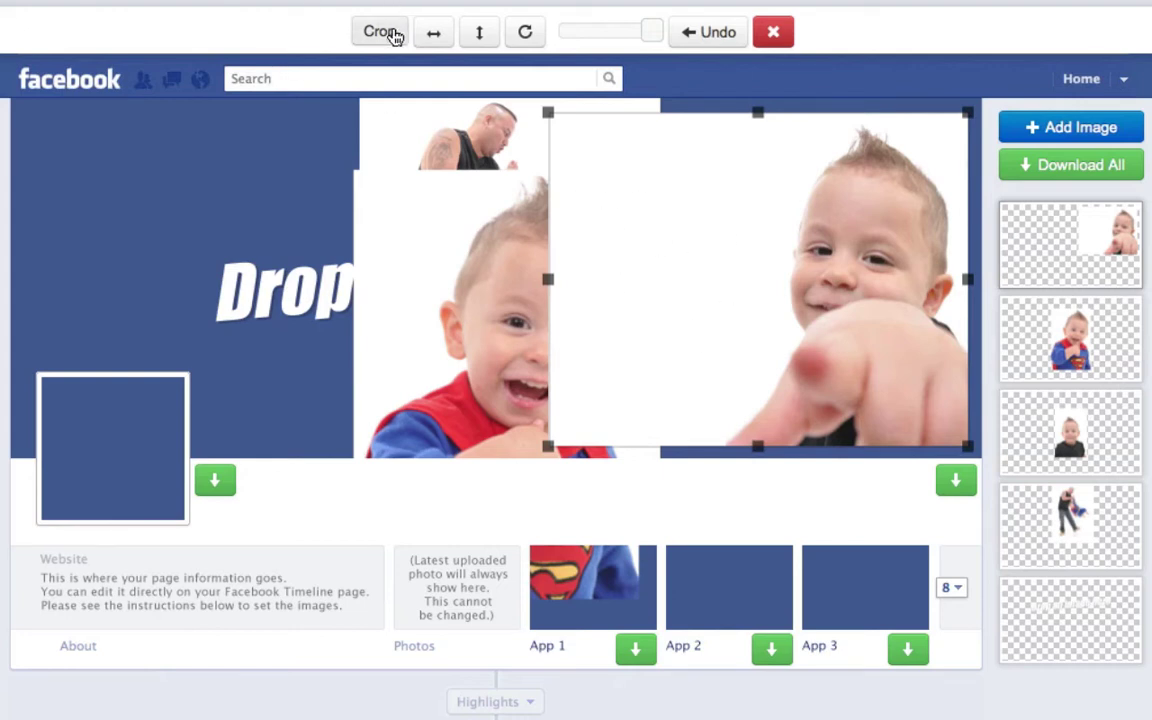
pyautogui.click(392, 34)
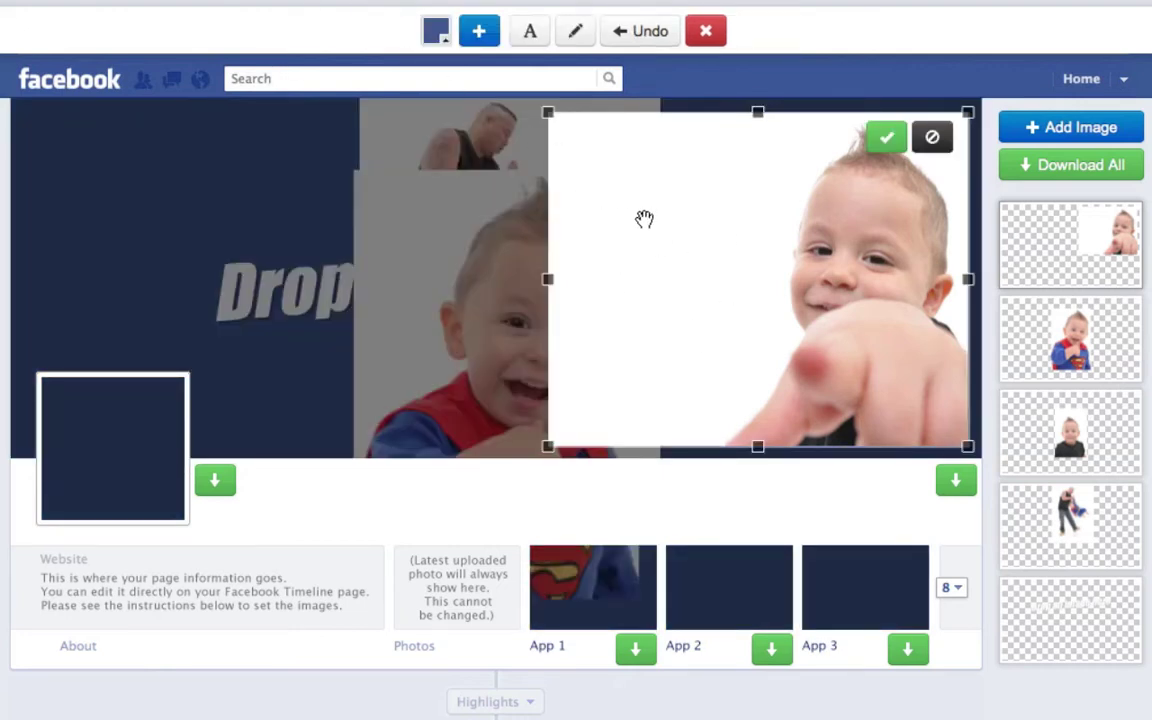
pyautogui.moveTo(633, 219); pyautogui.dragTo(789, 221)
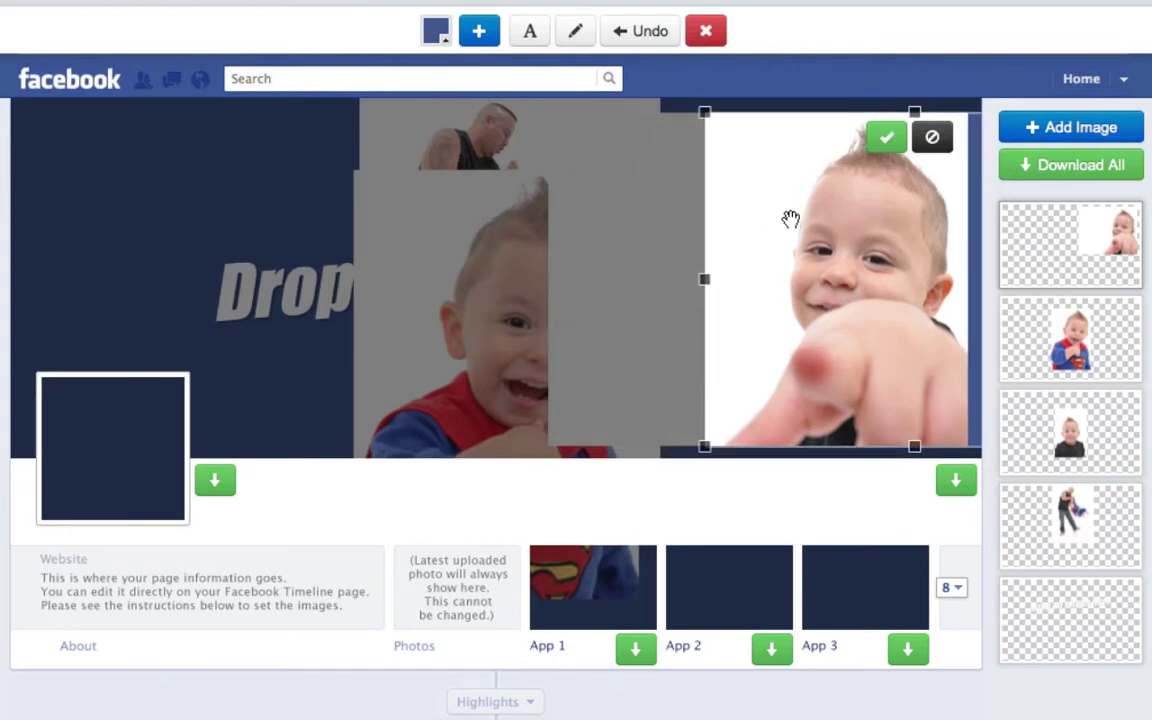
pyautogui.click(887, 138)
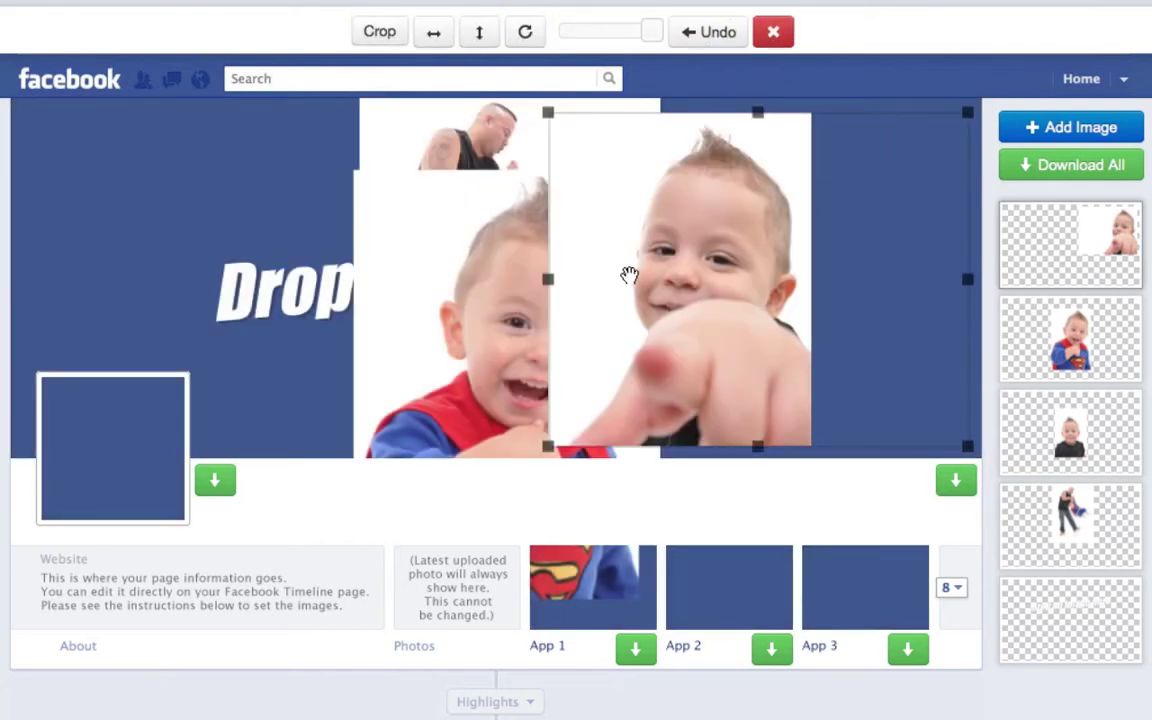
# Step: Push the pointing-boy photo to the right edge and shrink the Superman-baby photo into App 1
pyautogui.moveTo(621, 275); pyautogui.dragTo(793, 296)
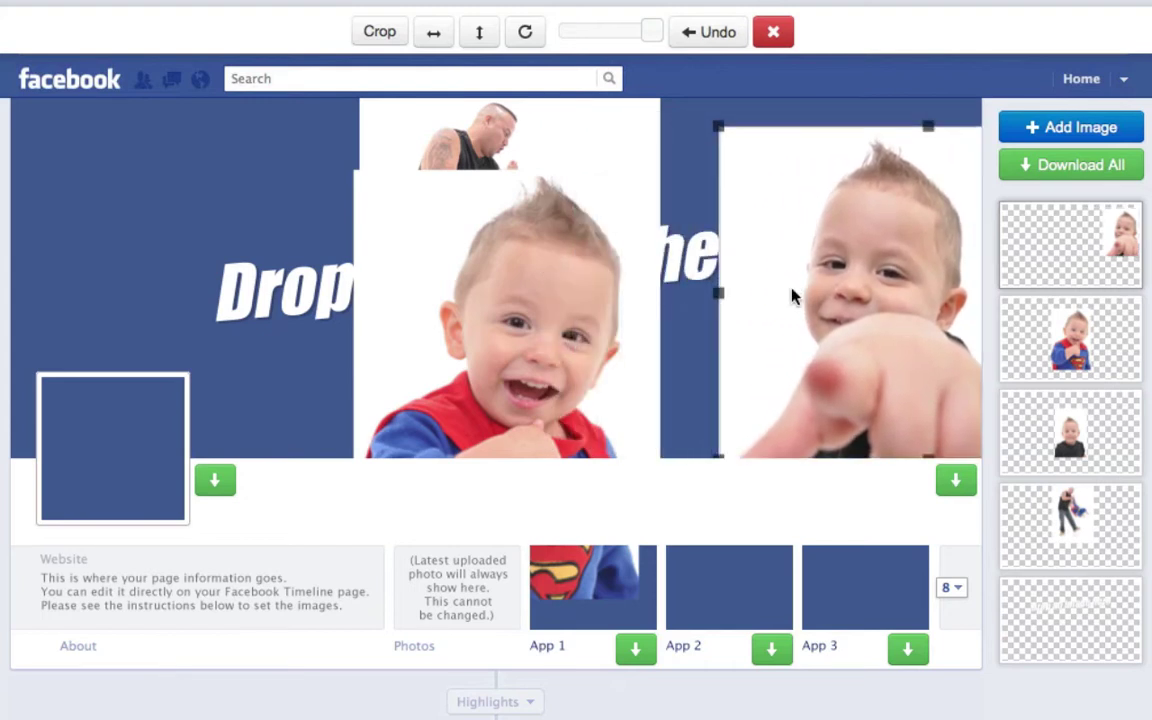
pyautogui.click(480, 331)
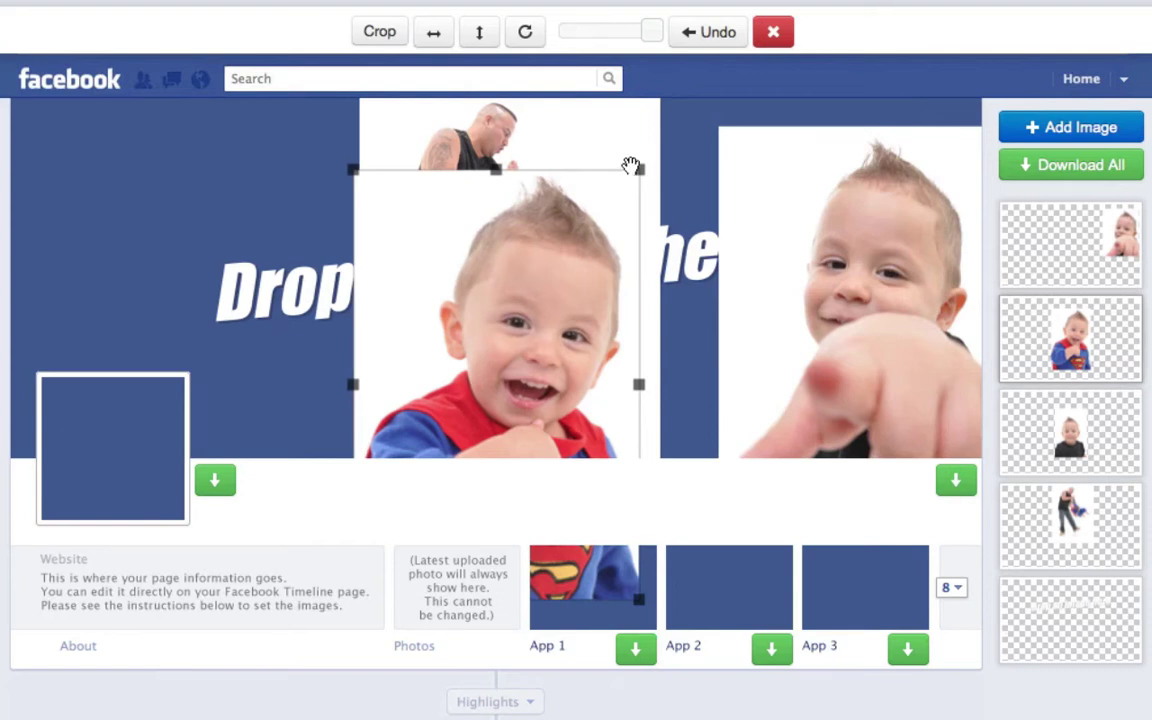
pyautogui.moveTo(637, 170); pyautogui.dragTo(550, 312)
pyautogui.rightClick(508, 355)
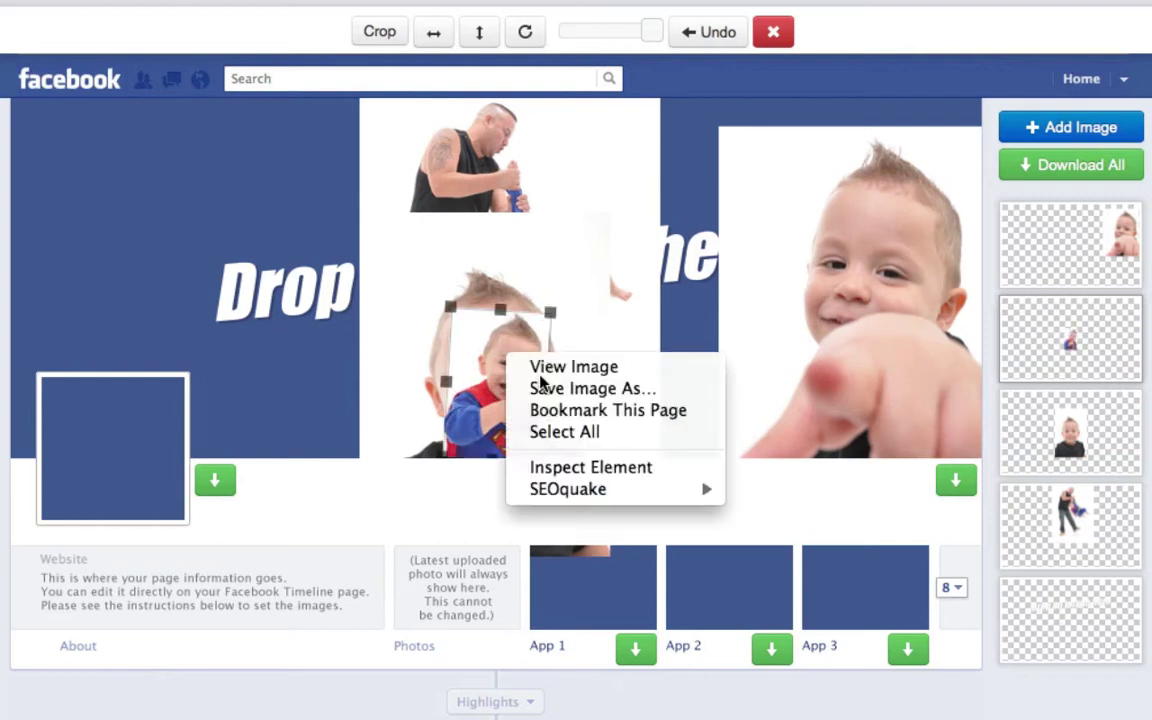
pyautogui.click(455, 337)
pyautogui.moveTo(455, 337); pyautogui.dragTo(612, 568)
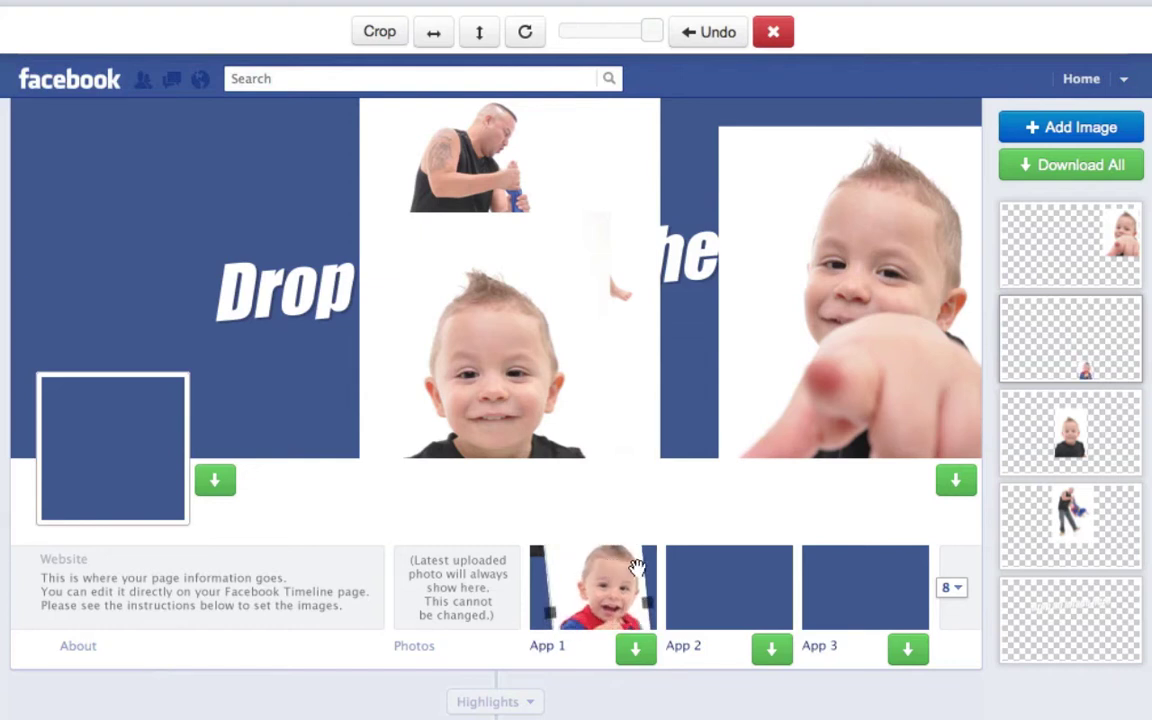
# Step: Shrink the smiling baby-face photo to fit the profile picture box
pyautogui.click(478, 310)
pyautogui.moveTo(522, 303); pyautogui.dragTo(186, 256)
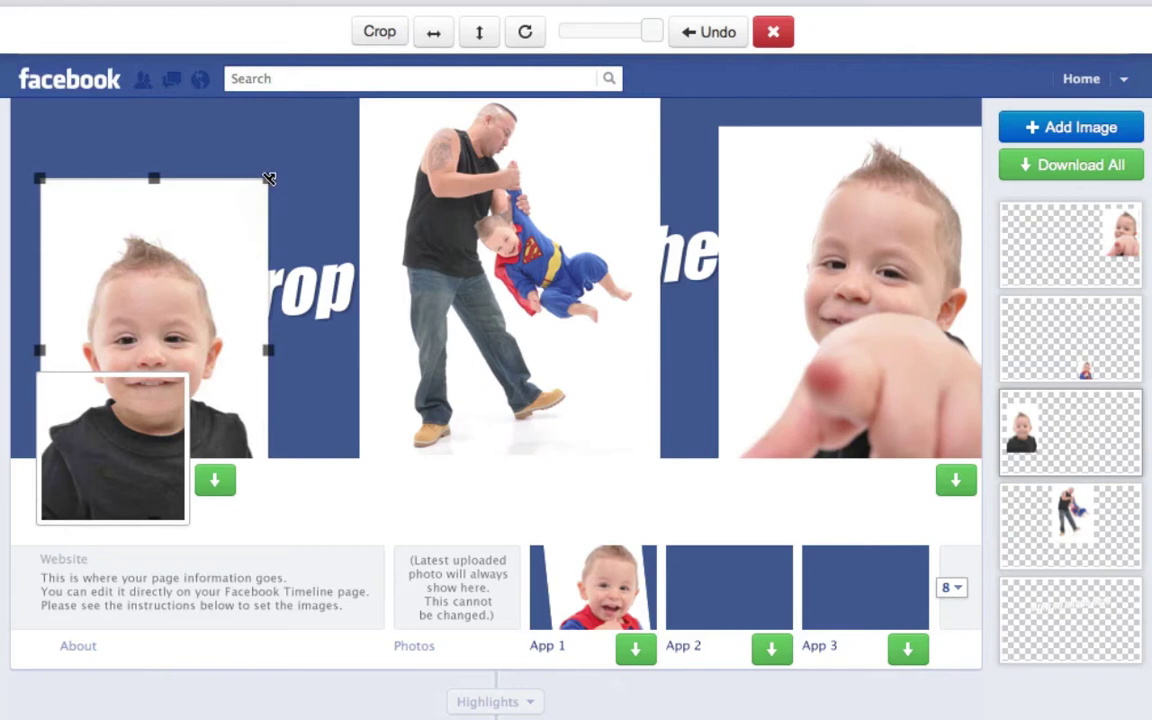
pyautogui.moveTo(269, 179); pyautogui.dragTo(135, 378)
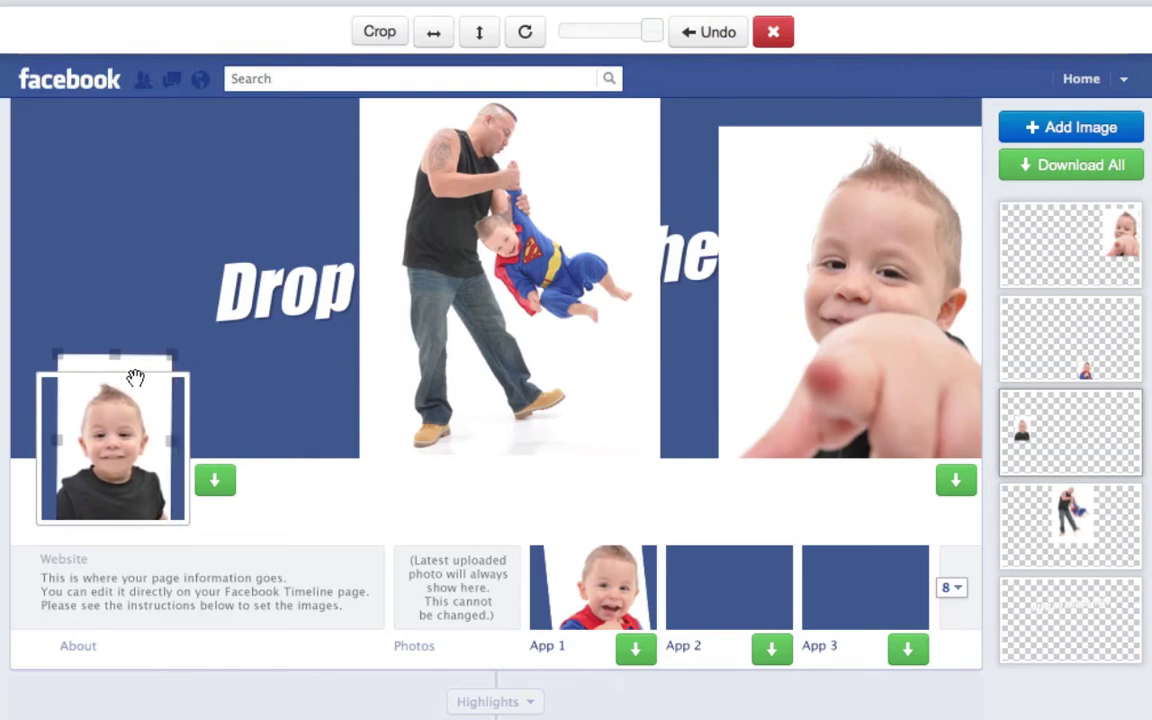
pyautogui.click(200, 386)
# Step: Mirror the father-and-son photo horizontally and keep it centred on the cover
pyautogui.moveTo(484, 248)
pyautogui.mouseDown()
pyautogui.moveTo(510, 268)
pyautogui.moveTo(486, 252)
pyautogui.mouseUp()
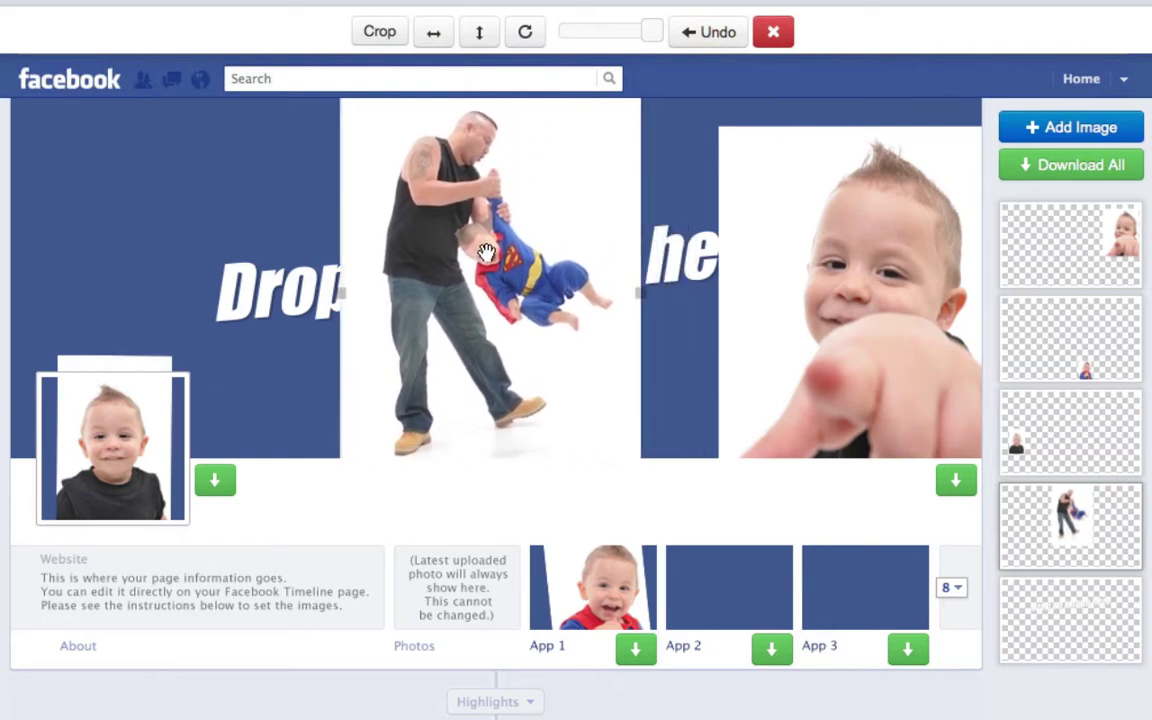
pyautogui.click(436, 36)
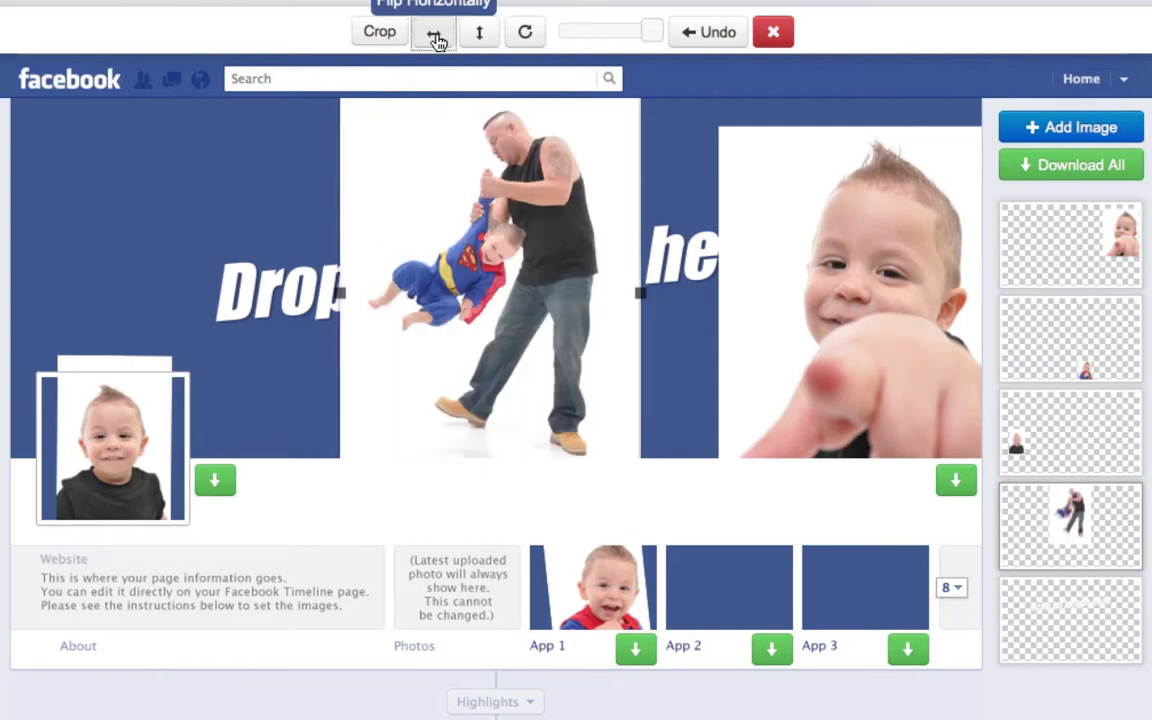
pyautogui.rightClick(455, 247)
pyautogui.click(446, 227)
pyautogui.moveTo(446, 229); pyautogui.dragTo(465, 229)
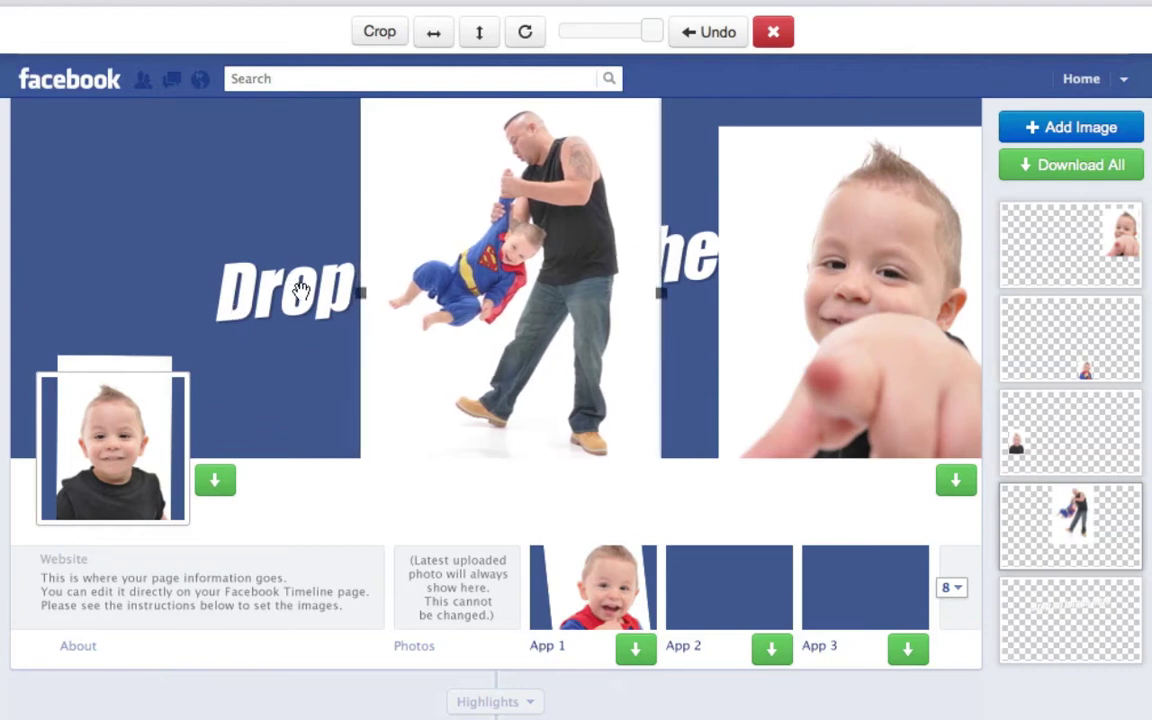
pyautogui.click(268, 262)
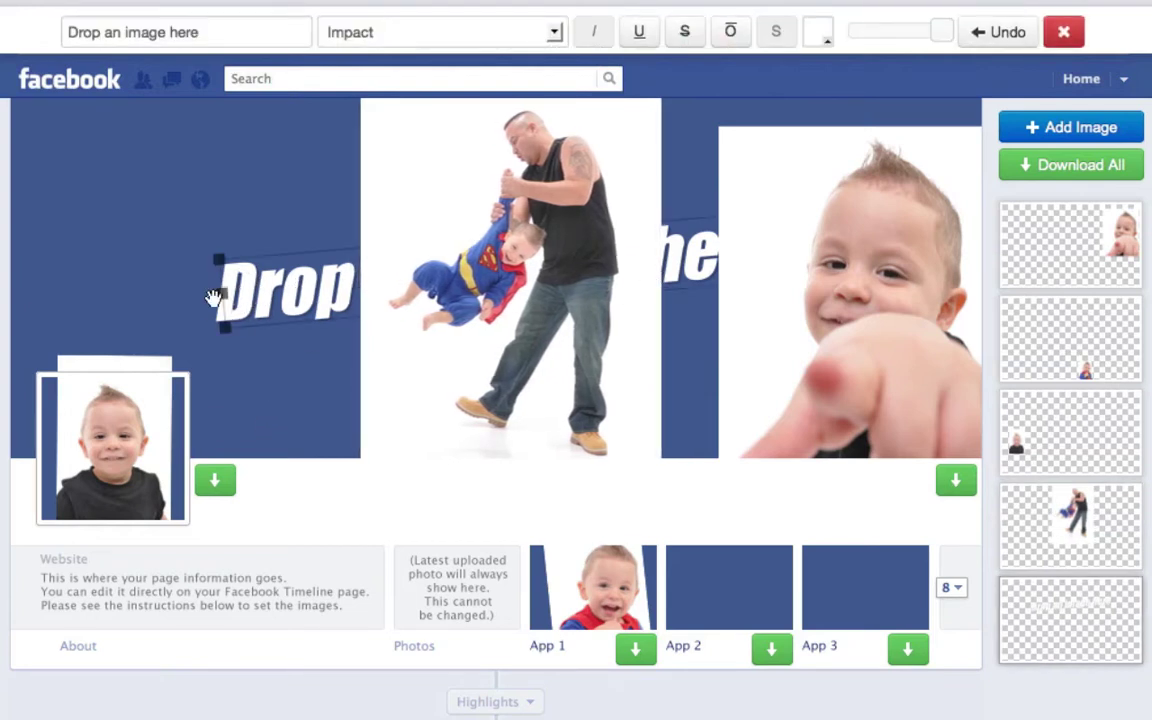
# Step: Raise the 'Drop an image here' text to the top layer, straightened and smaller, at top-left
pyautogui.moveTo(1058, 645); pyautogui.dragTo(1058, 245)
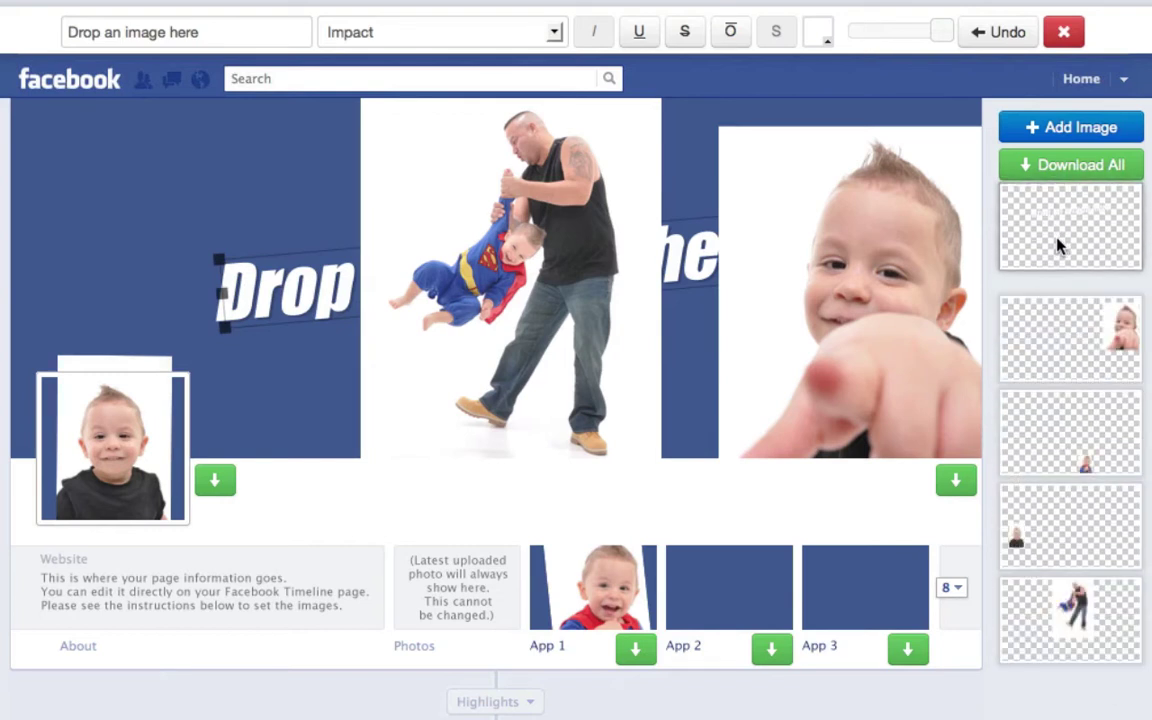
pyautogui.moveTo(666, 265); pyautogui.dragTo(477, 172)
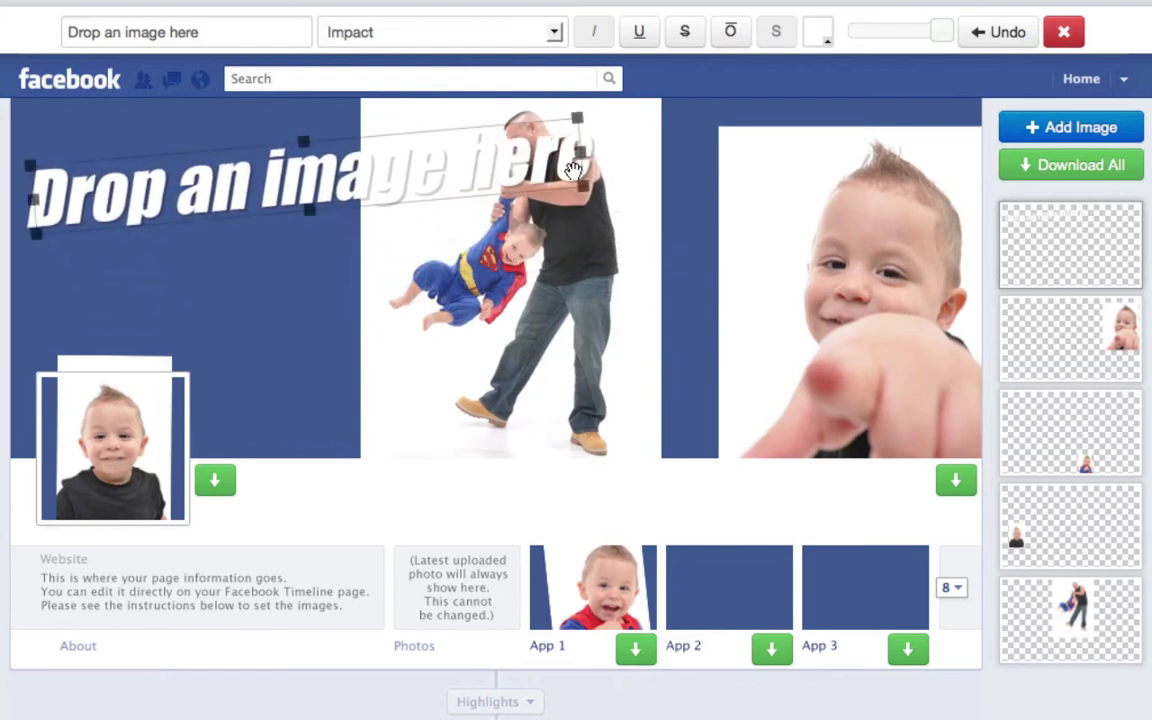
pyautogui.moveTo(580, 186); pyautogui.dragTo(366, 155)
# Step: Retitle the caption 'Father & Son' in Encient German Gothic and shift it left
pyautogui.tripleClick(240, 38)
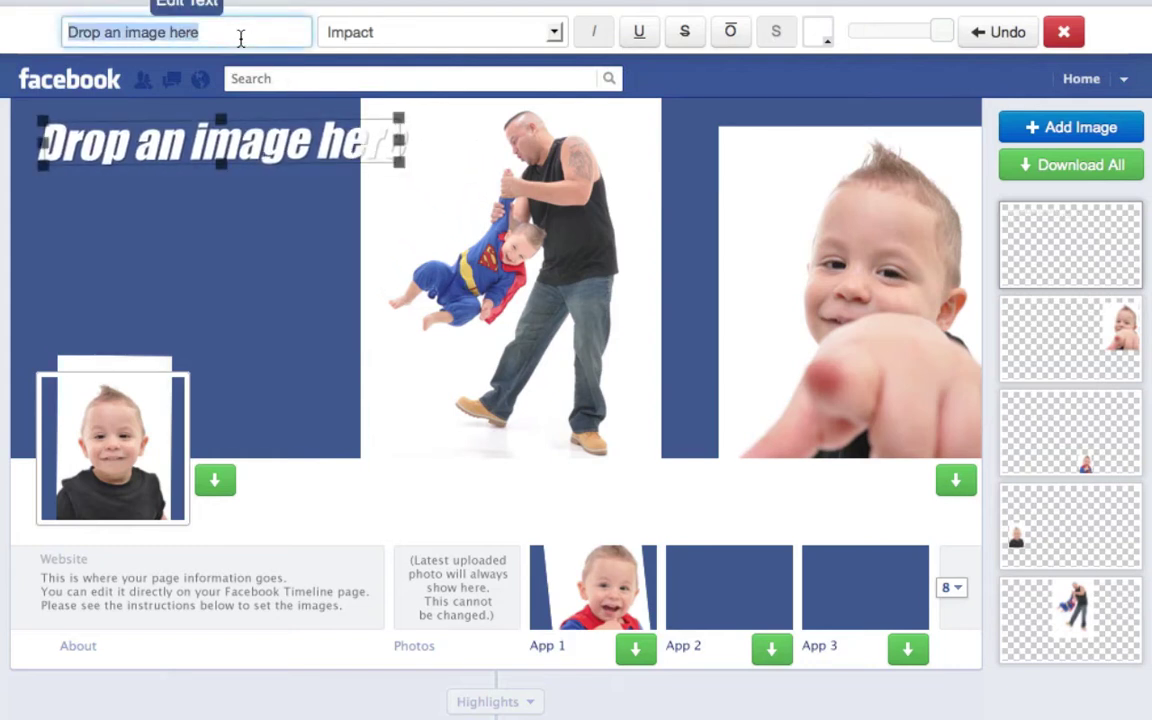
pyautogui.write('Fat')
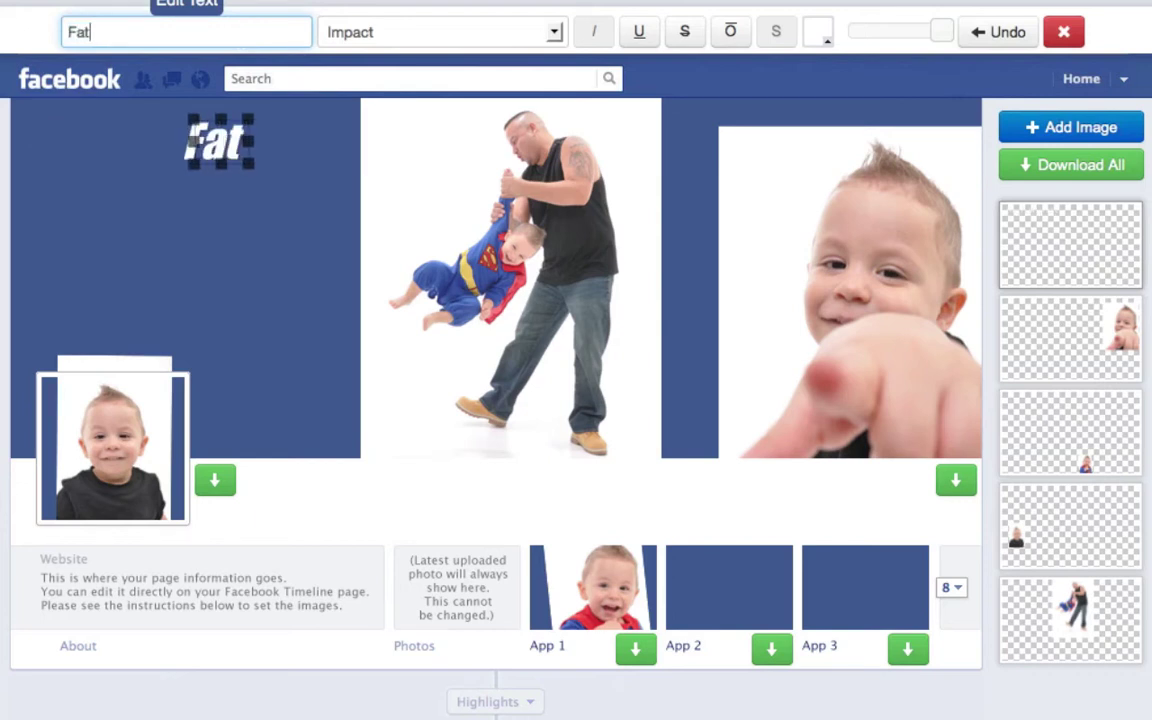
pyautogui.write('her & Son')
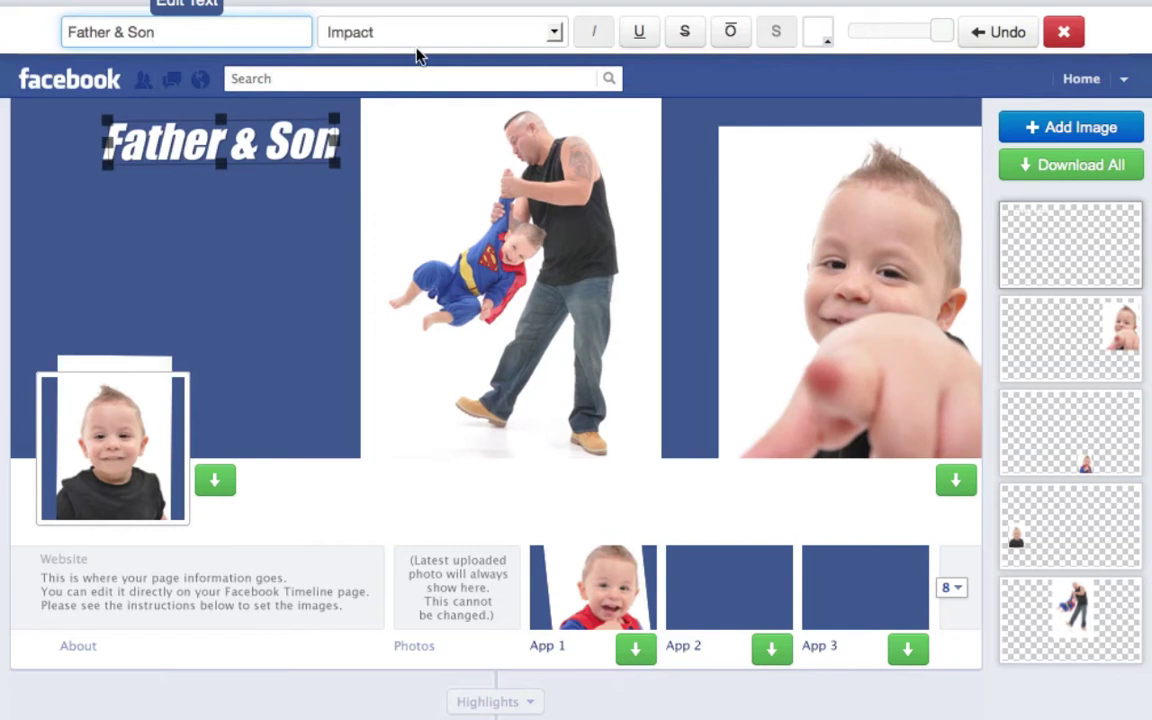
pyautogui.click(495, 30)
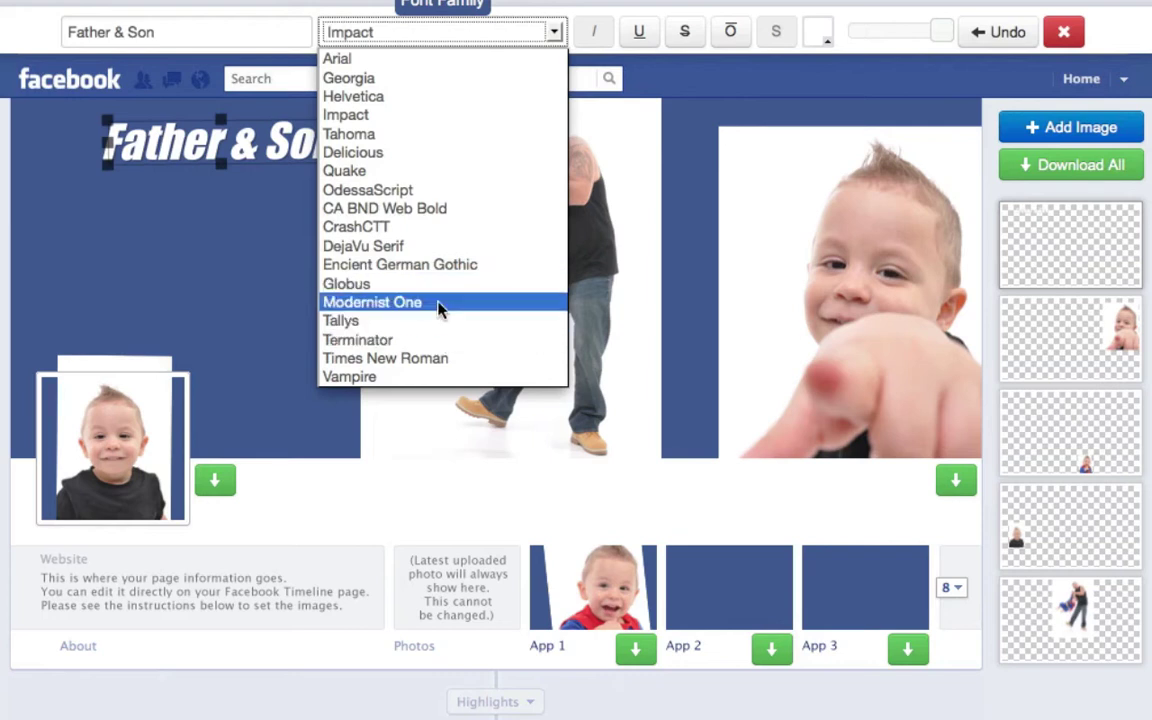
pyautogui.click(437, 264)
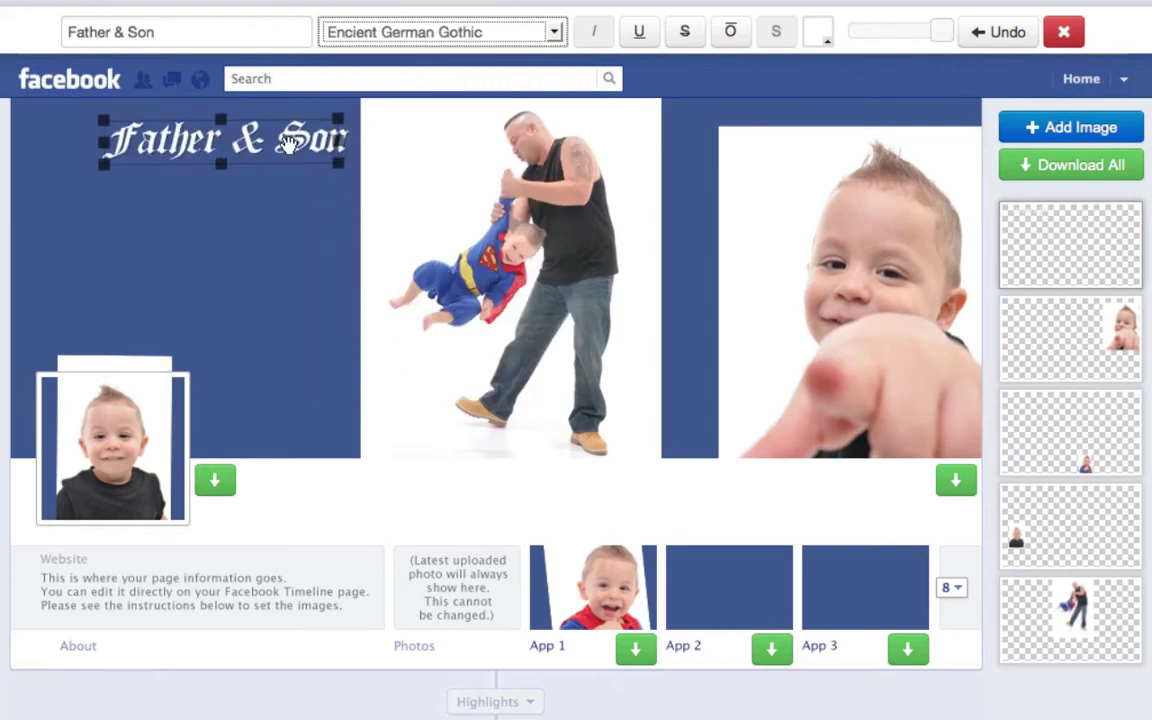
pyautogui.moveTo(285, 145)
pyautogui.mouseDown()
pyautogui.moveTo(245, 139)
pyautogui.moveTo(314, 162)
pyautogui.moveTo(303, 158)
pyautogui.mouseUp()
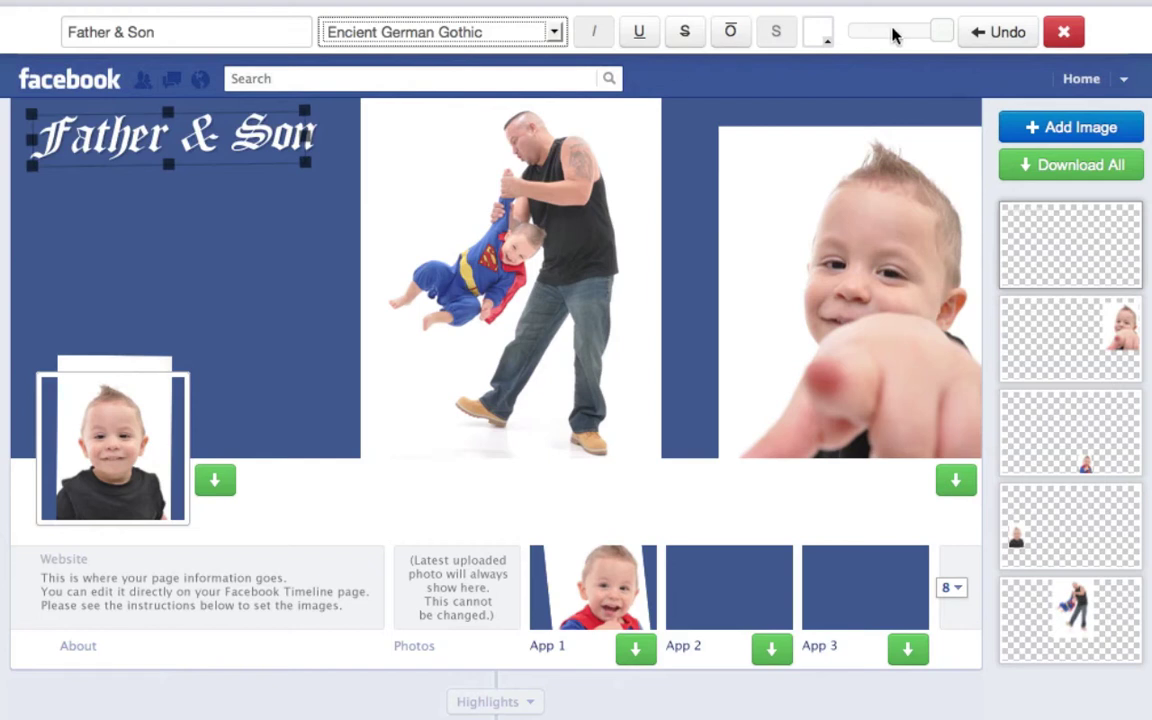
# Step: Colour the Father & Son title near-black (#080808)
pyautogui.click(822, 34)
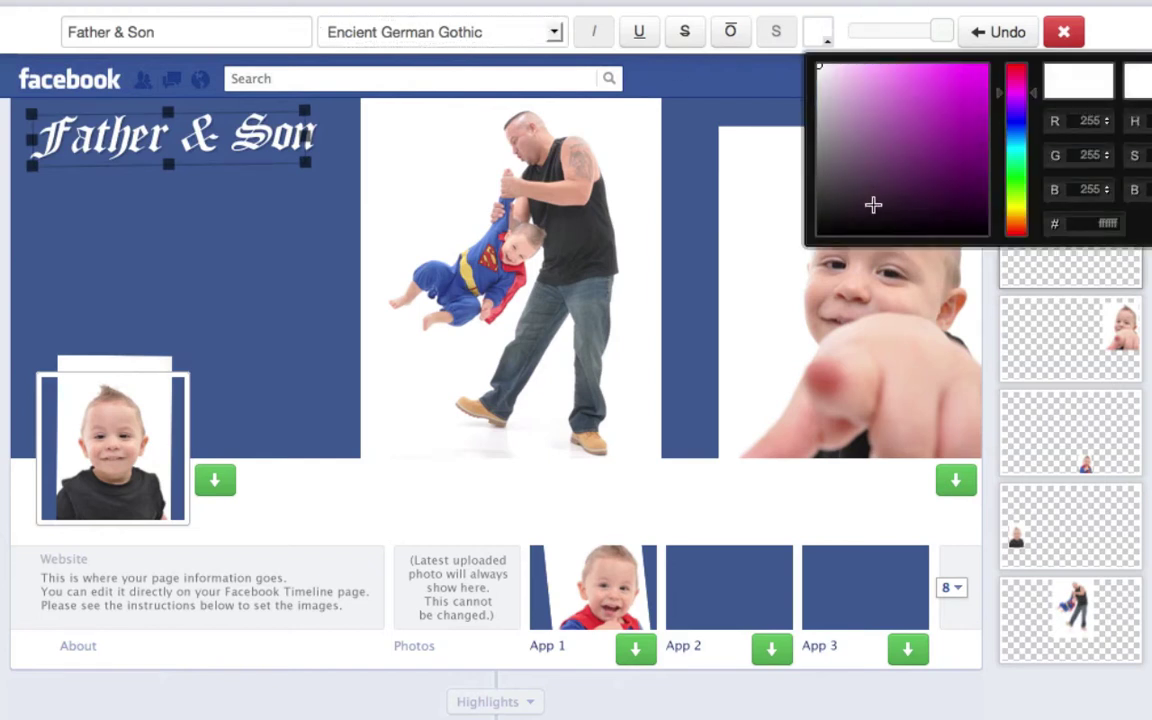
pyautogui.moveTo(818, 66); pyautogui.dragTo(827, 230)
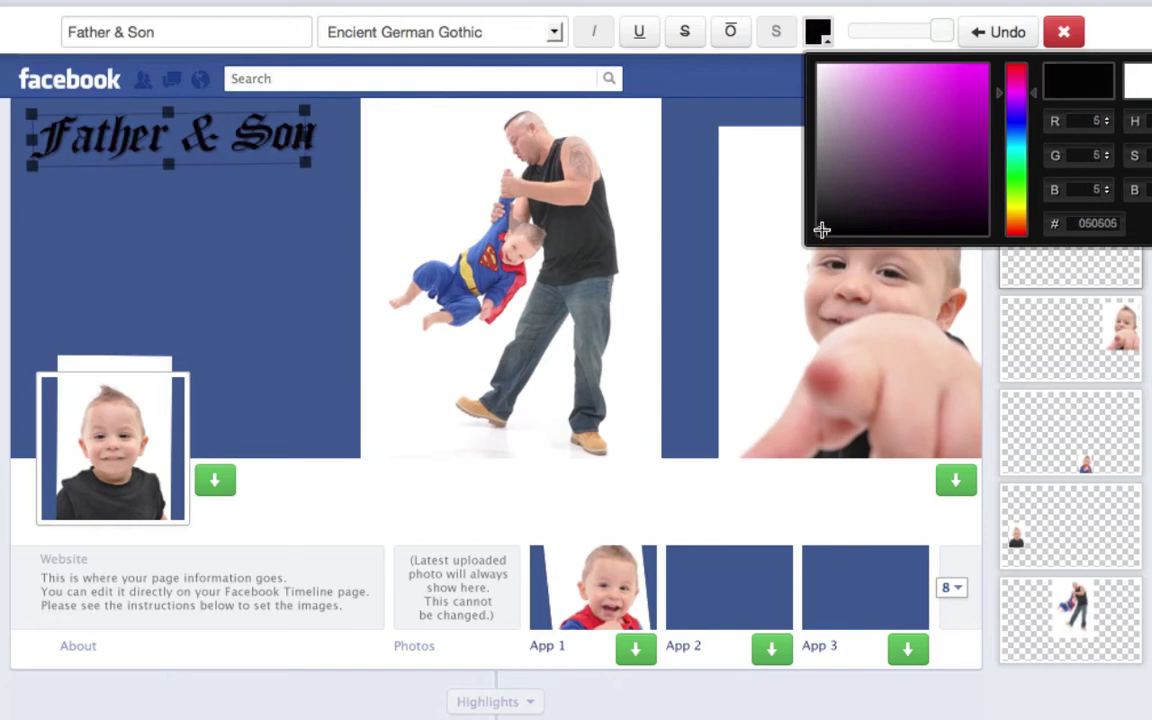
pyautogui.click(253, 316)
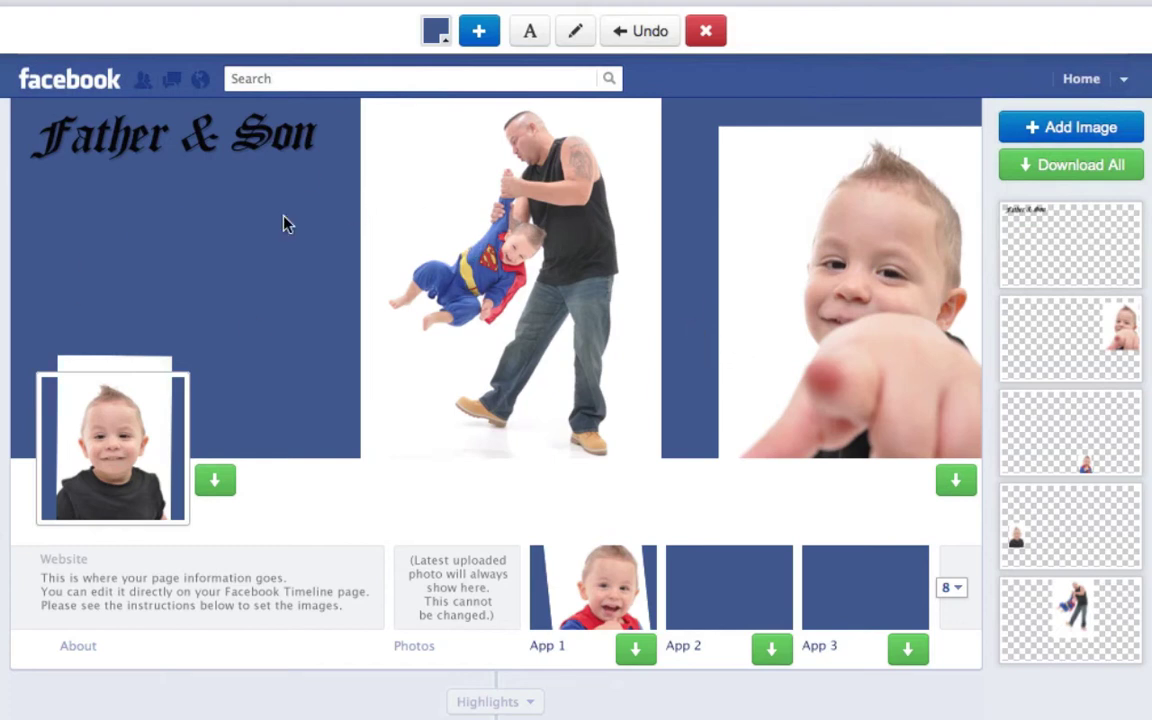
# Step: Change the cover's background colour from blue to near-white
pyautogui.click(436, 33)
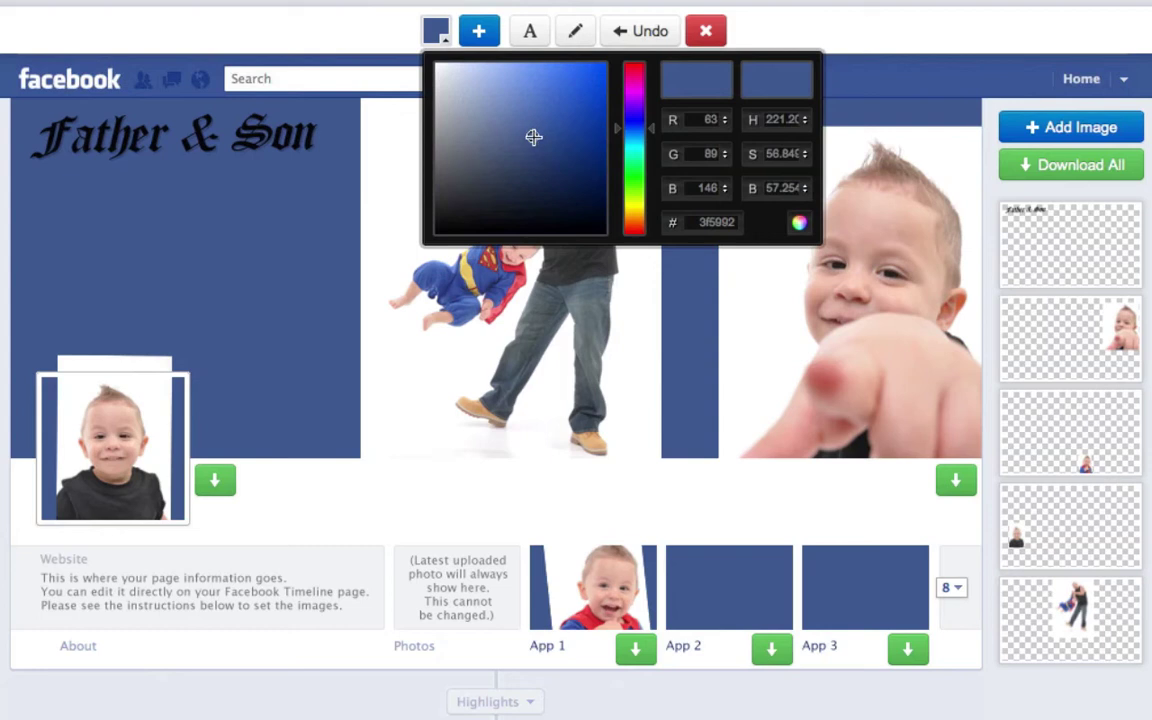
pyautogui.click(479, 104)
pyautogui.moveTo(479, 104); pyautogui.dragTo(434, 62)
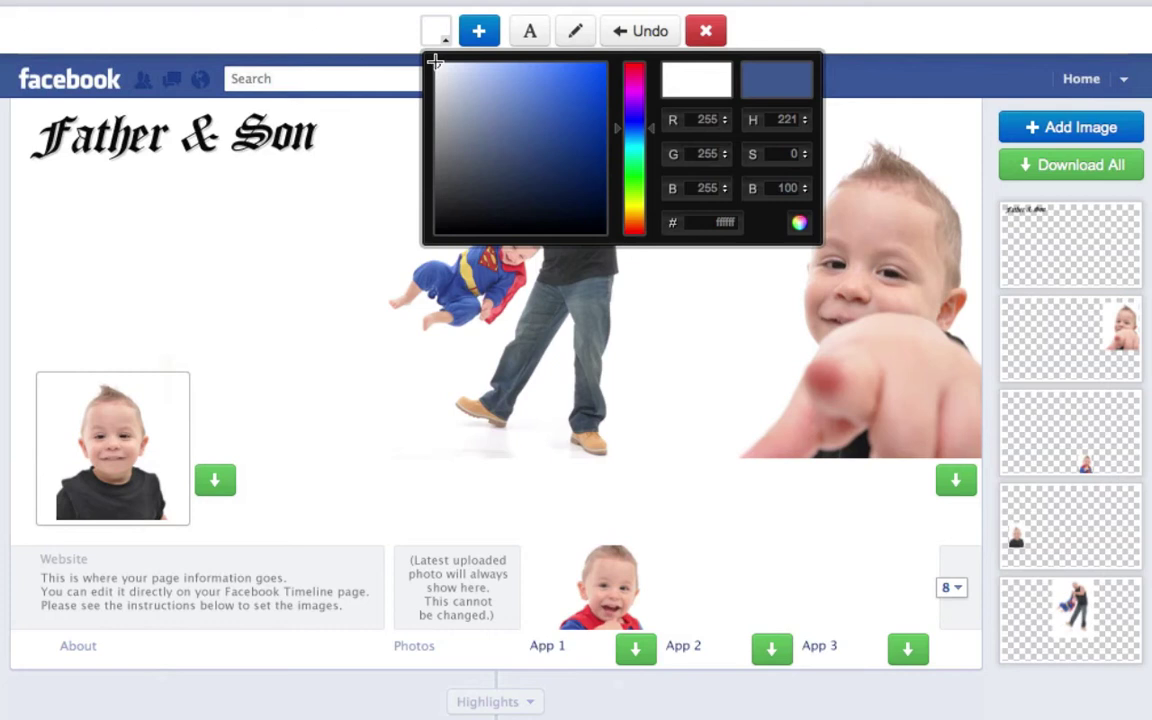
pyautogui.click(260, 252)
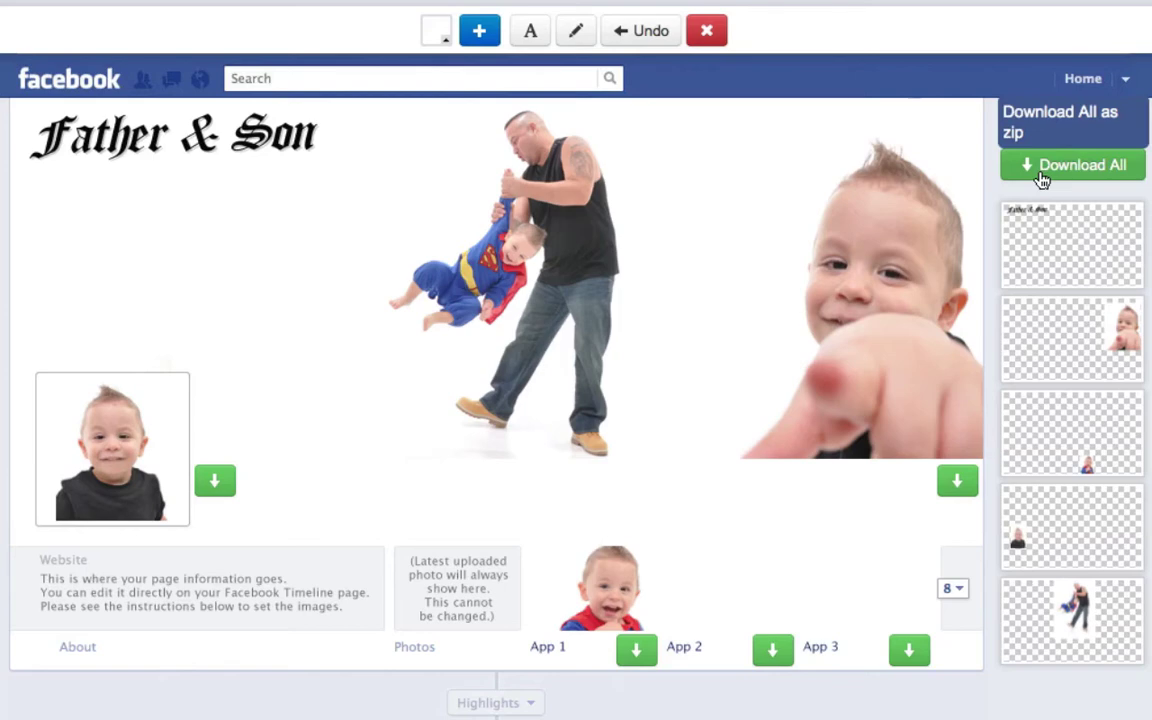
# Step: Download all the slices and save them to disk as all.zip
pyautogui.click(1043, 166)
pyautogui.click(790, 479)
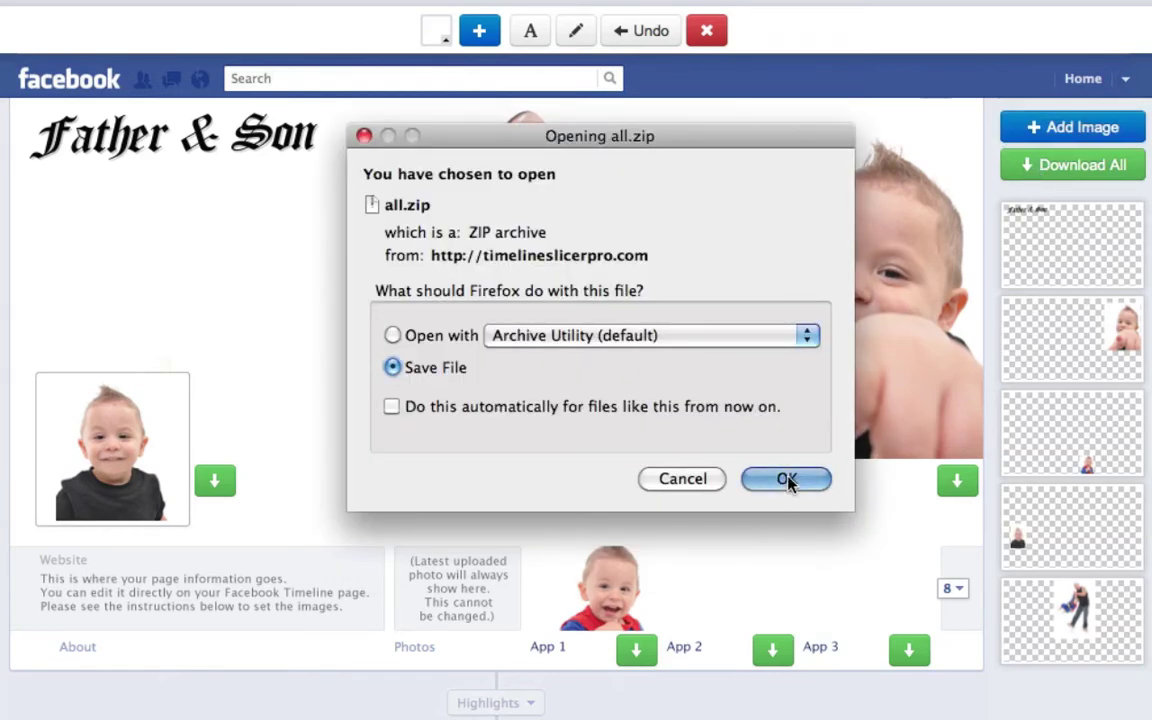
pyautogui.click(815, 442)
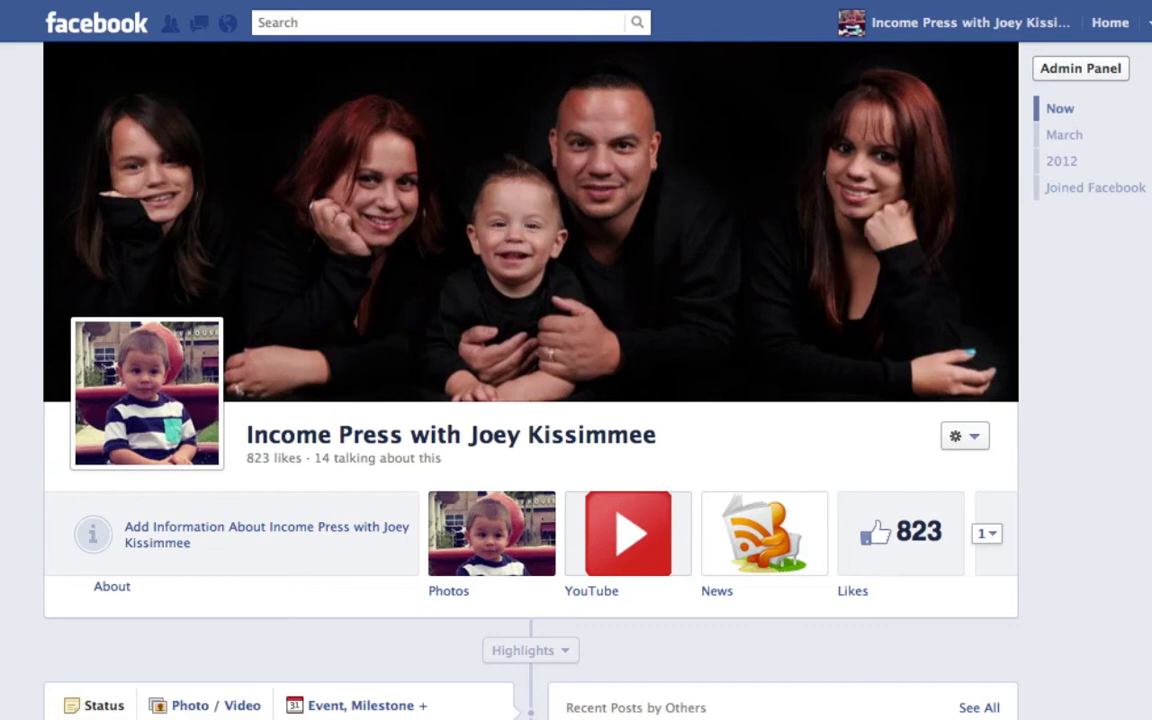
# Step: Upload cover.png as the Facebook page's new cover photo and save the change
pyautogui.click(925, 360)
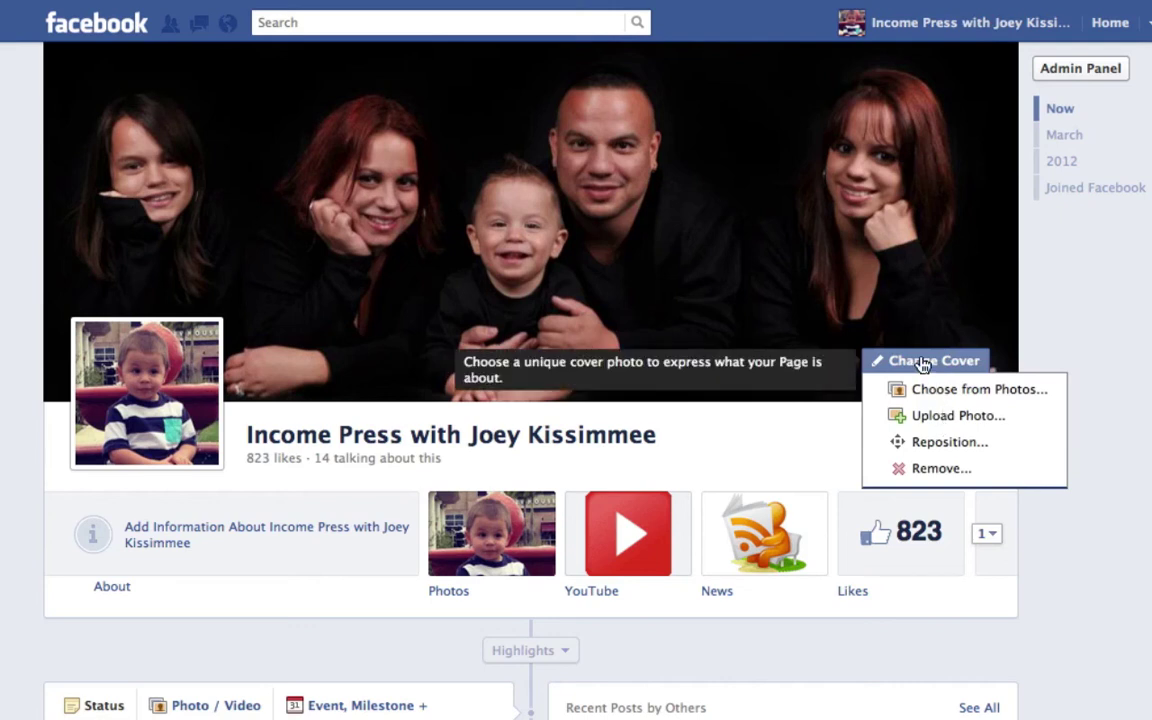
pyautogui.click(940, 420)
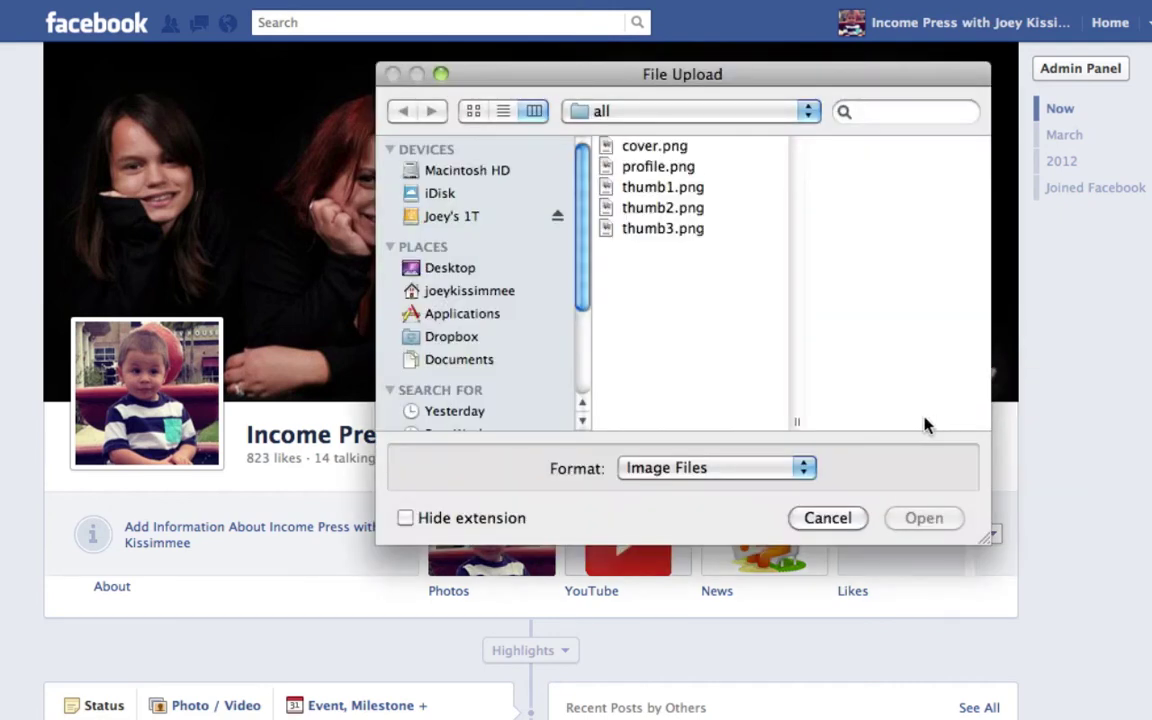
pyautogui.click(650, 148)
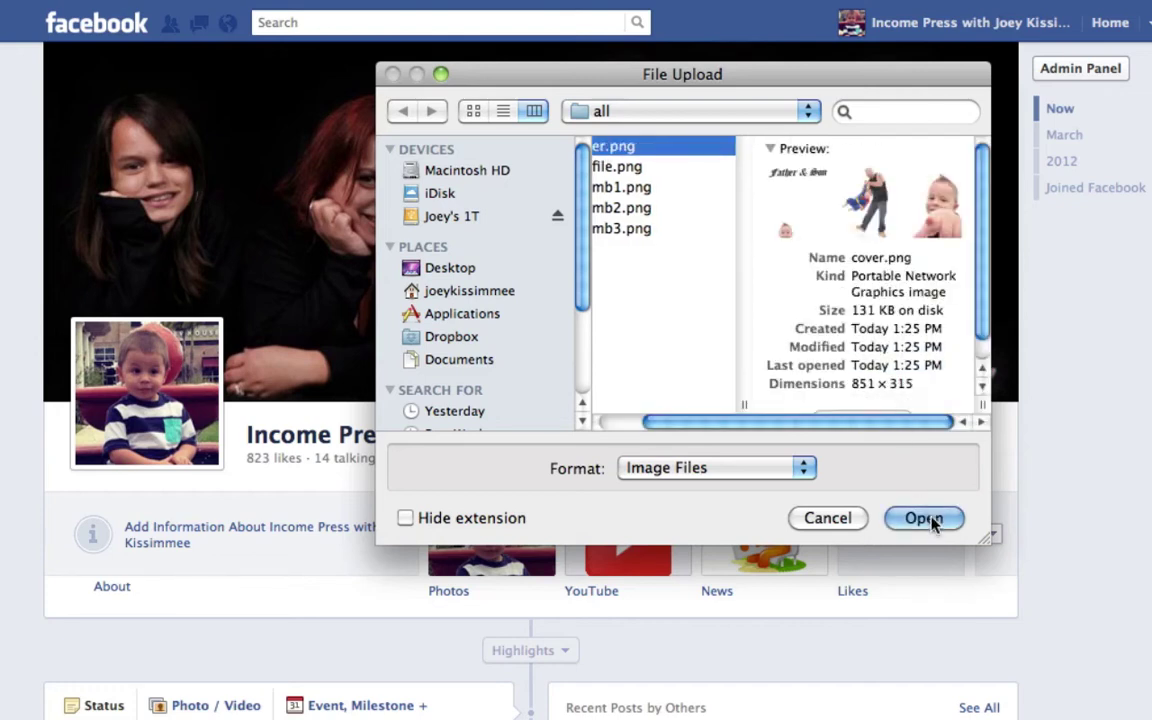
pyautogui.click(922, 518)
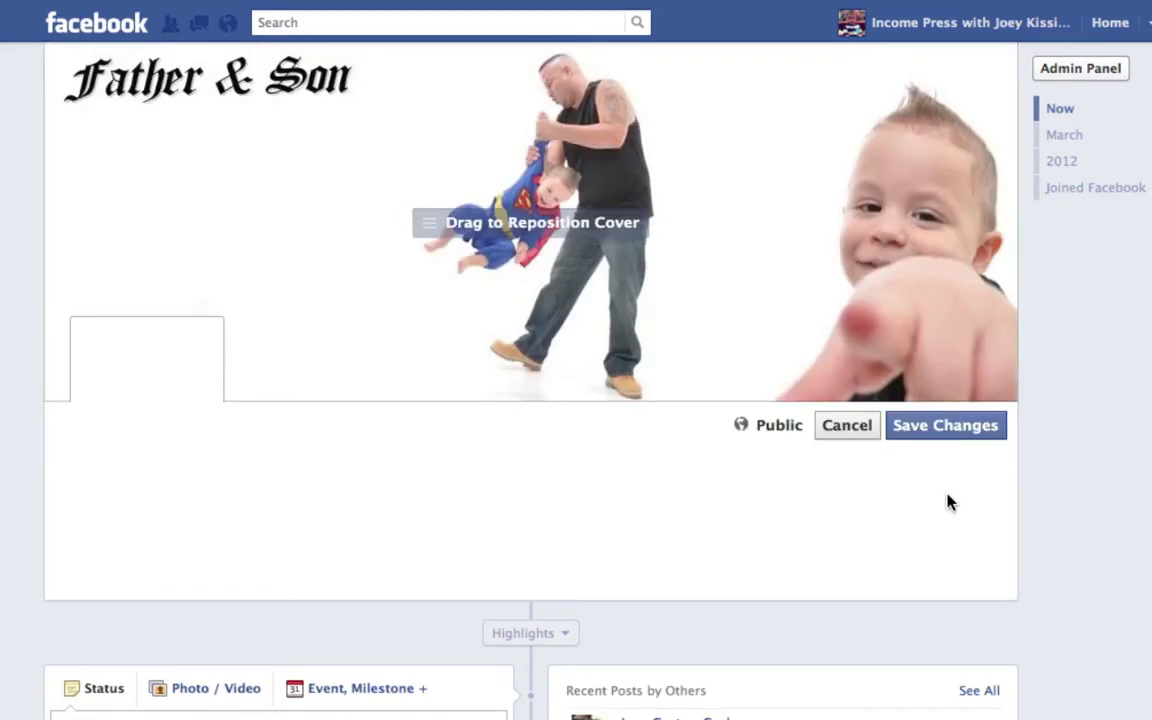
pyautogui.click(951, 427)
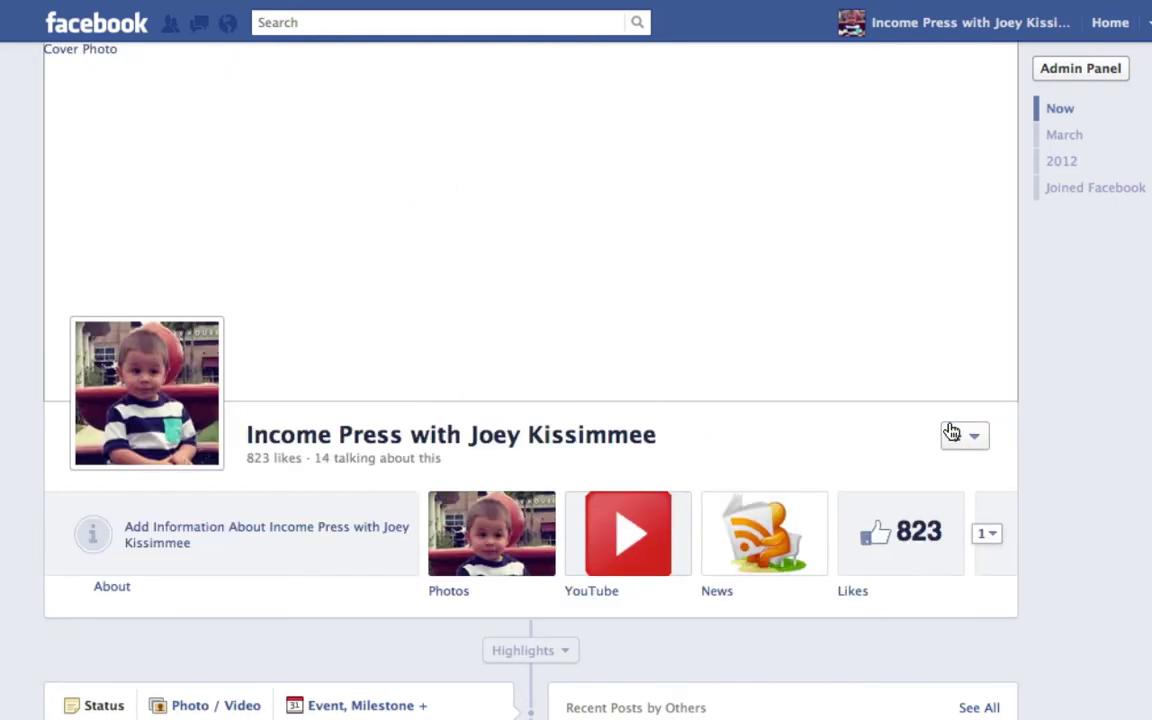
# Step: Upload profile.png, the smiling baby photo, as the page's new profile picture
pyautogui.moveTo(157, 367)
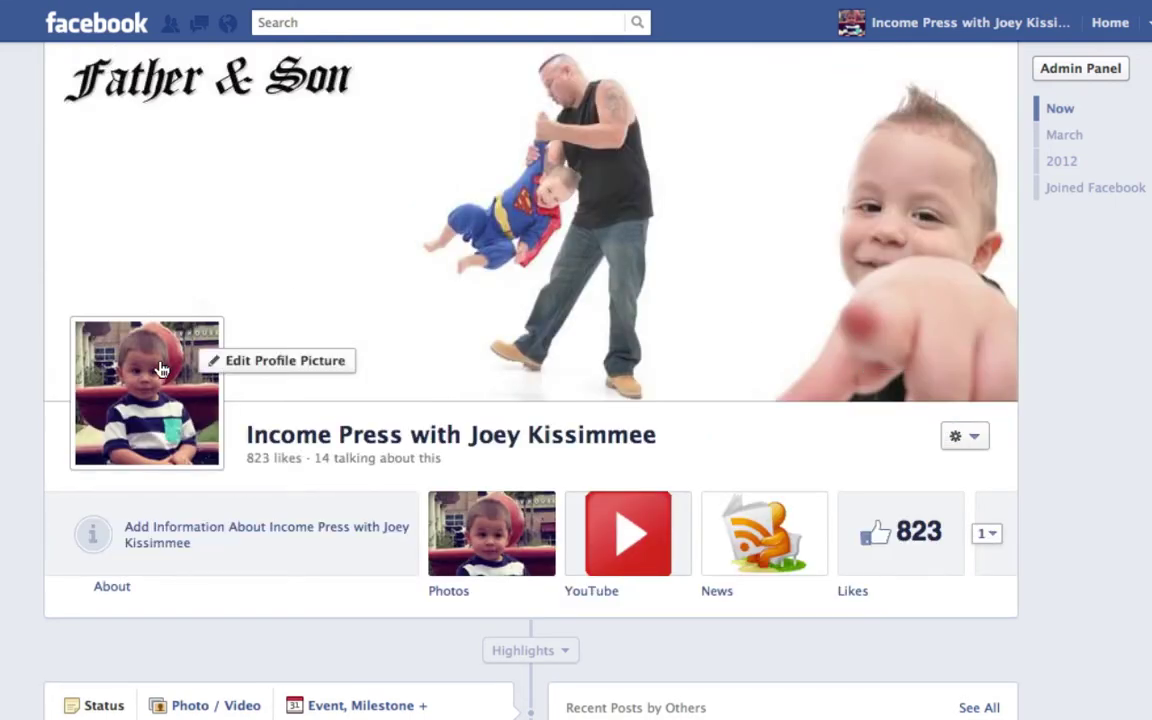
pyautogui.click(258, 366)
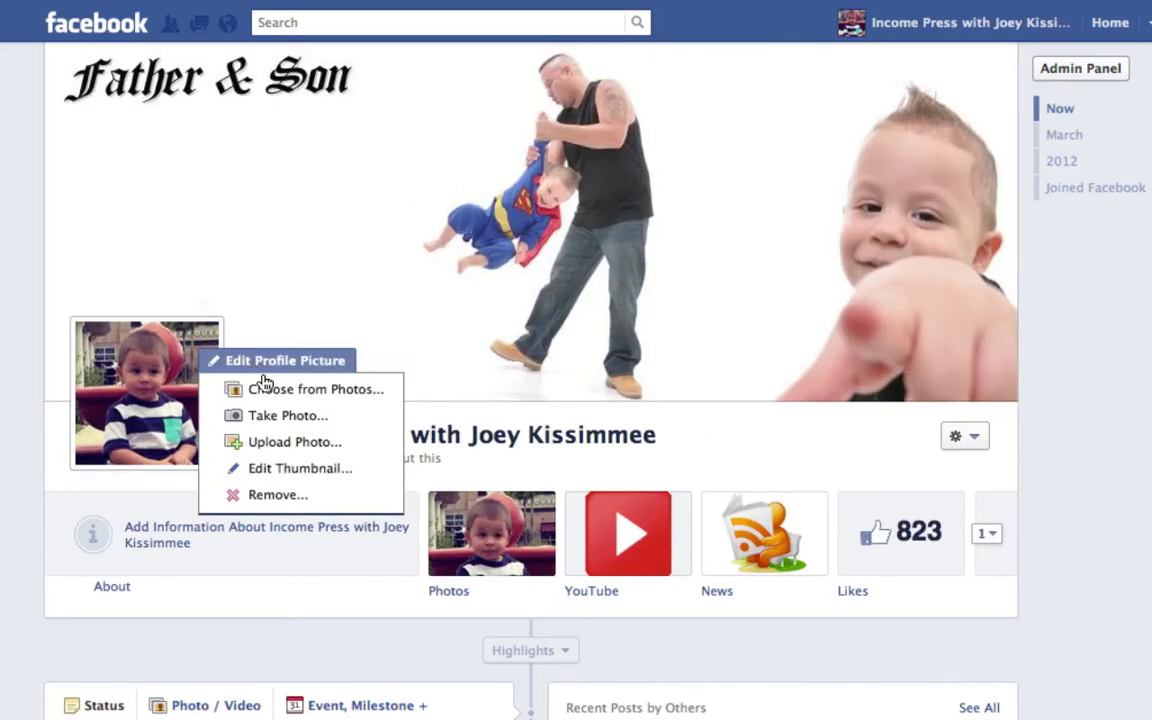
pyautogui.click(280, 443)
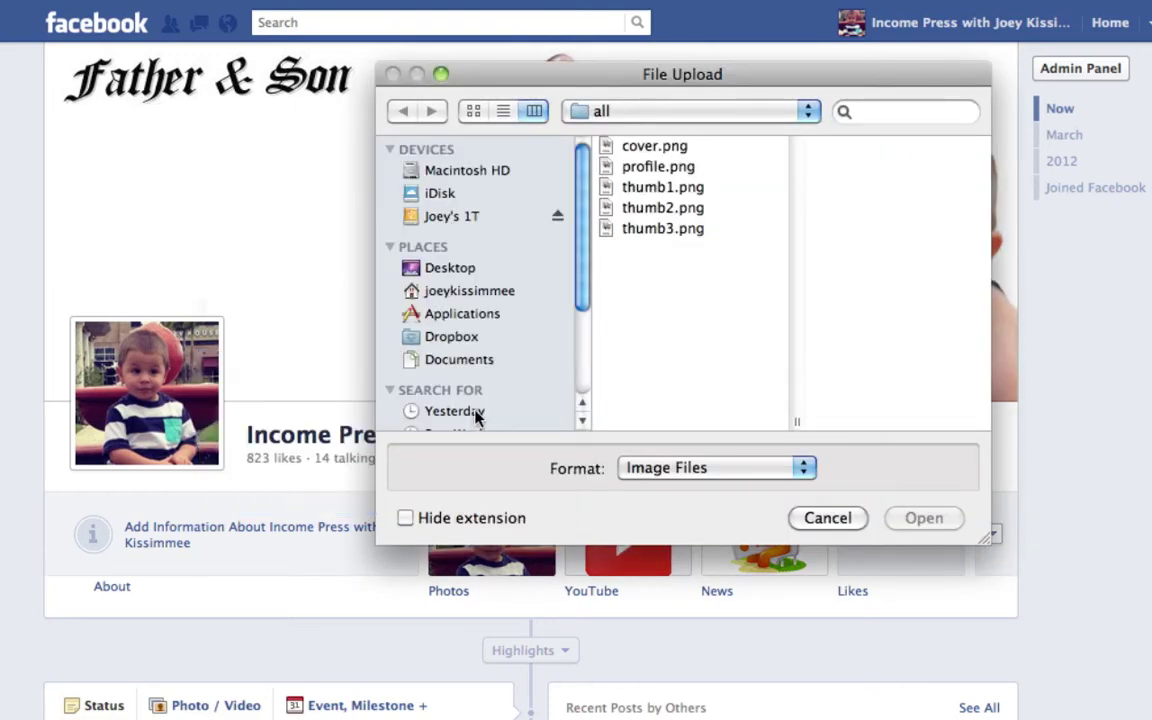
pyautogui.click(655, 167)
pyautogui.click(922, 518)
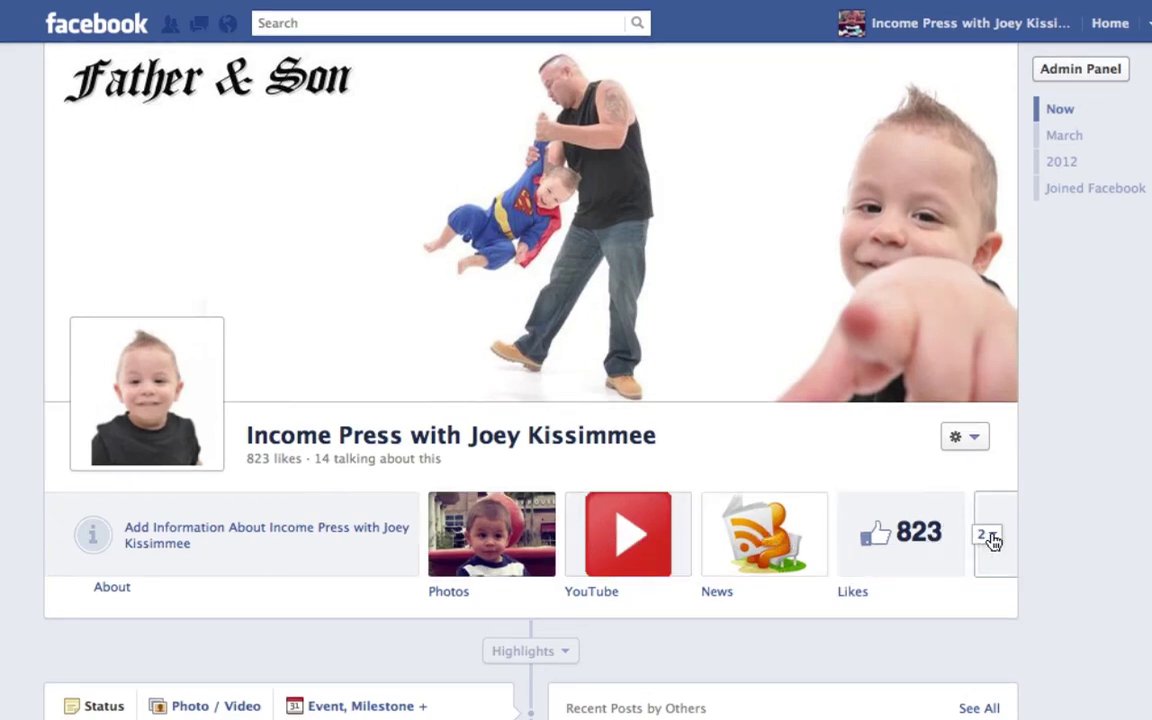
pyautogui.click(990, 537)
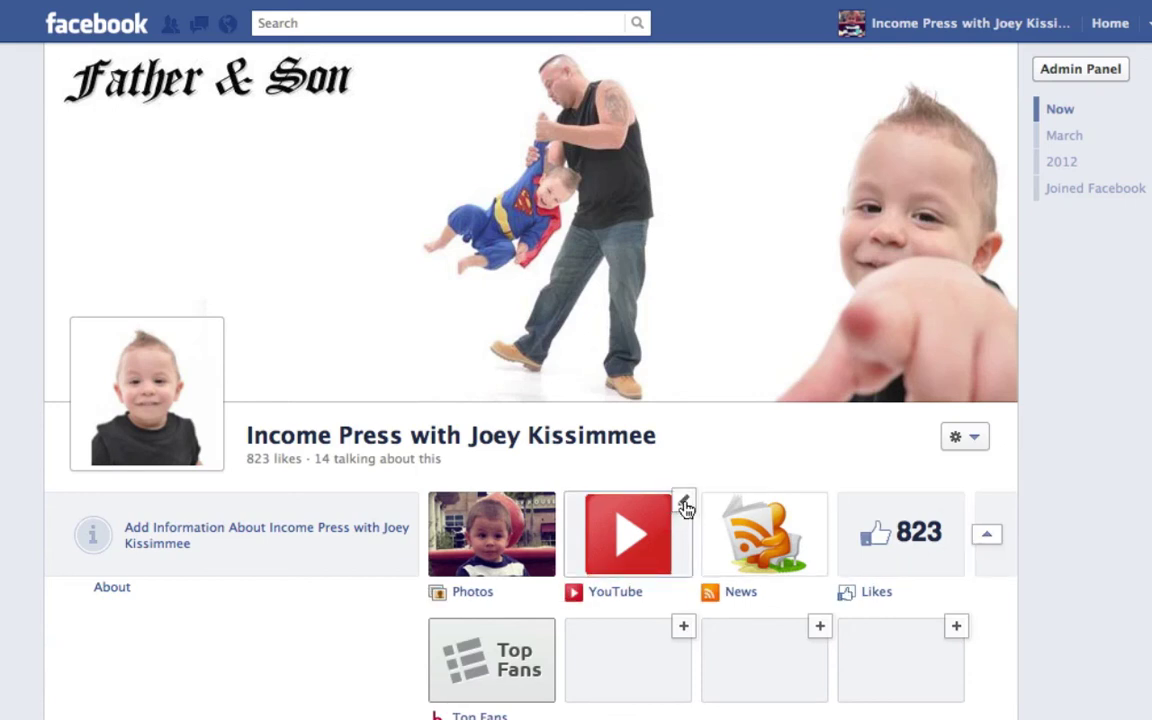
# Step: Upload thumb1.png as the YouTube tab's custom image, then return to the page's Timeline
pyautogui.click(685, 506)
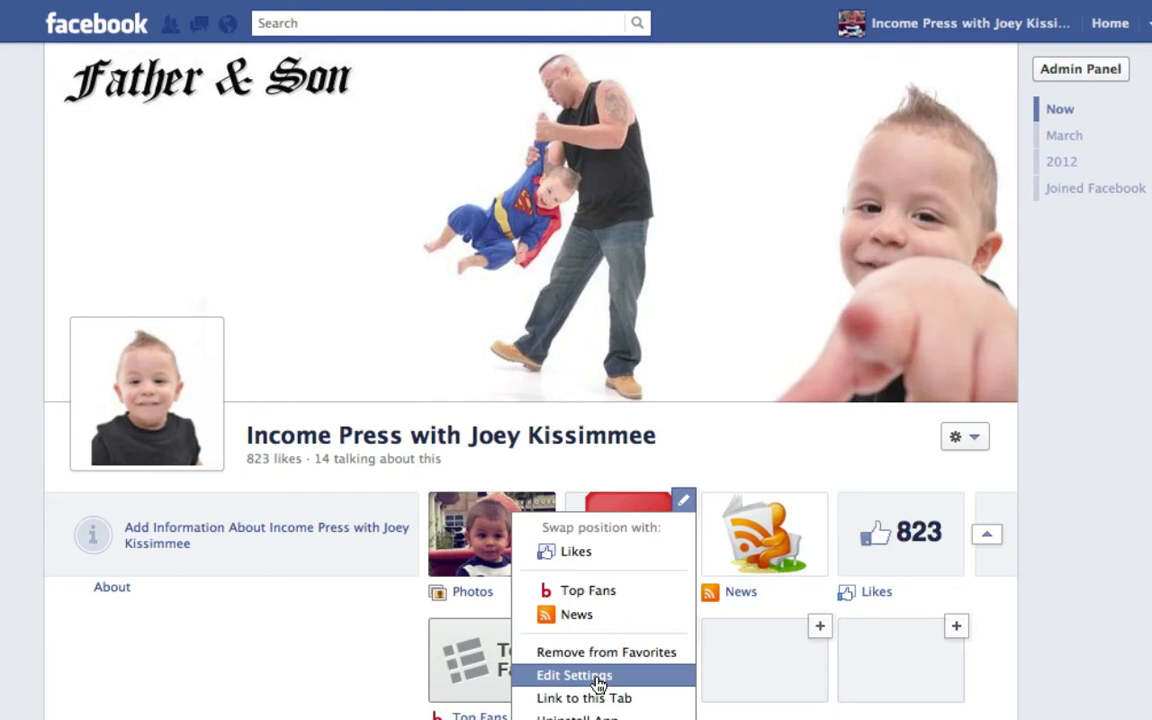
pyautogui.click(600, 684)
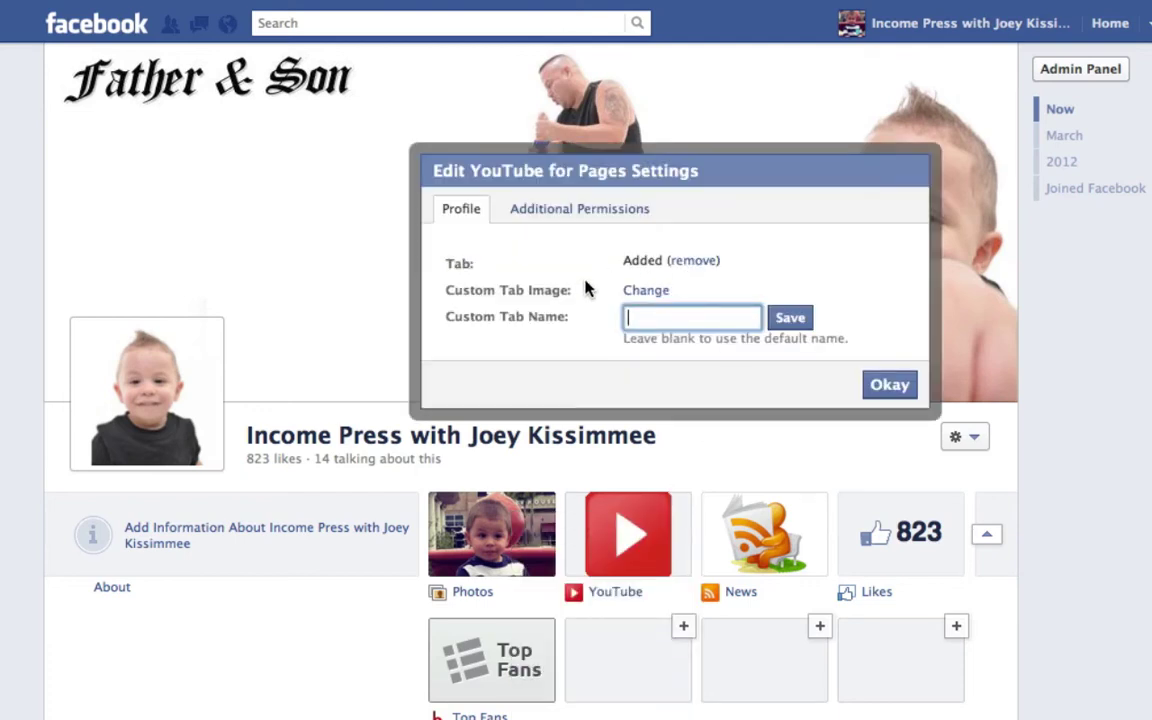
pyautogui.click(648, 292)
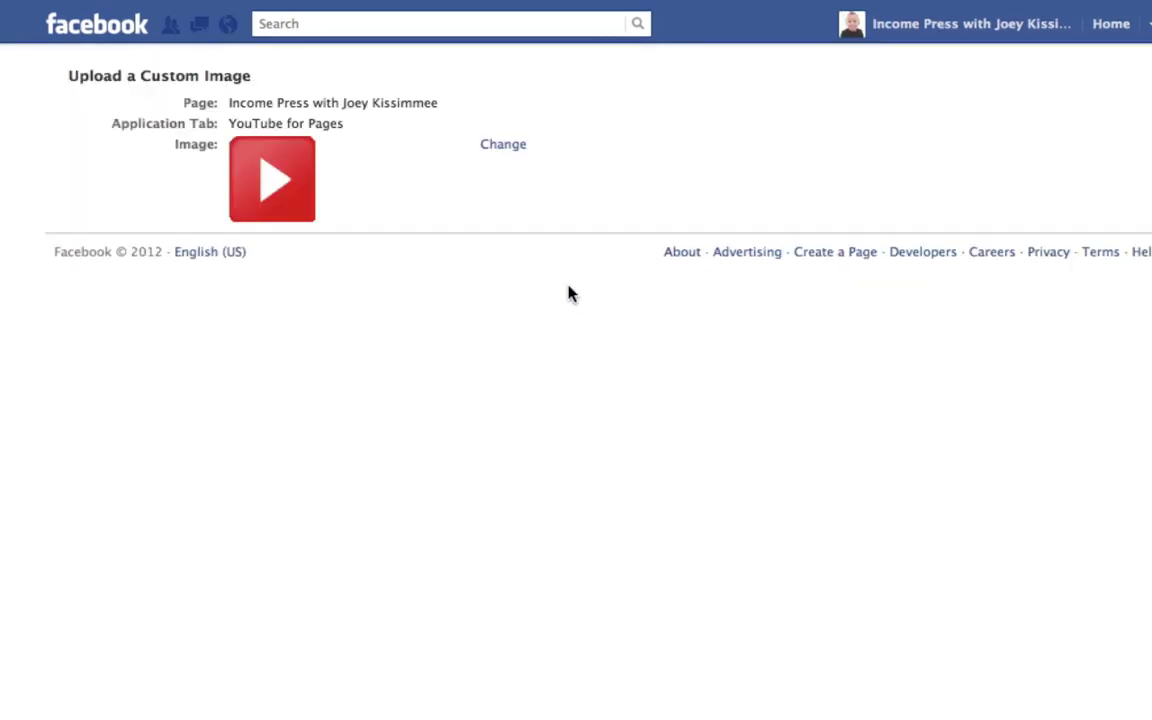
pyautogui.click(500, 148)
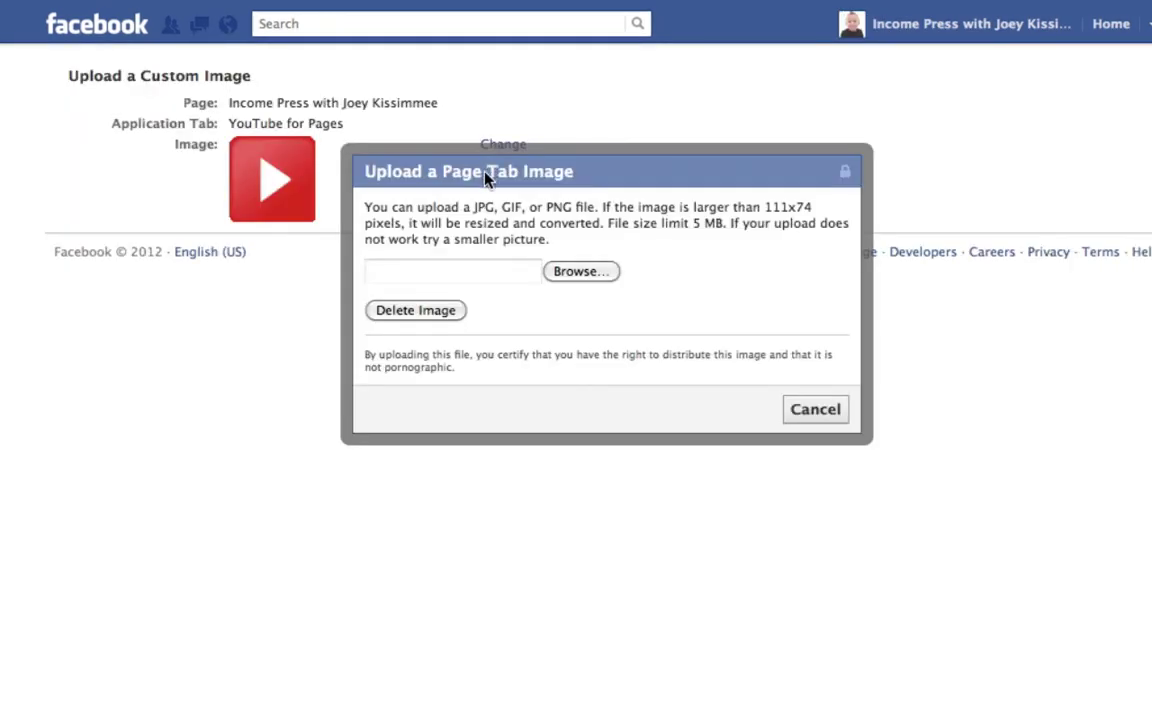
pyautogui.click(565, 276)
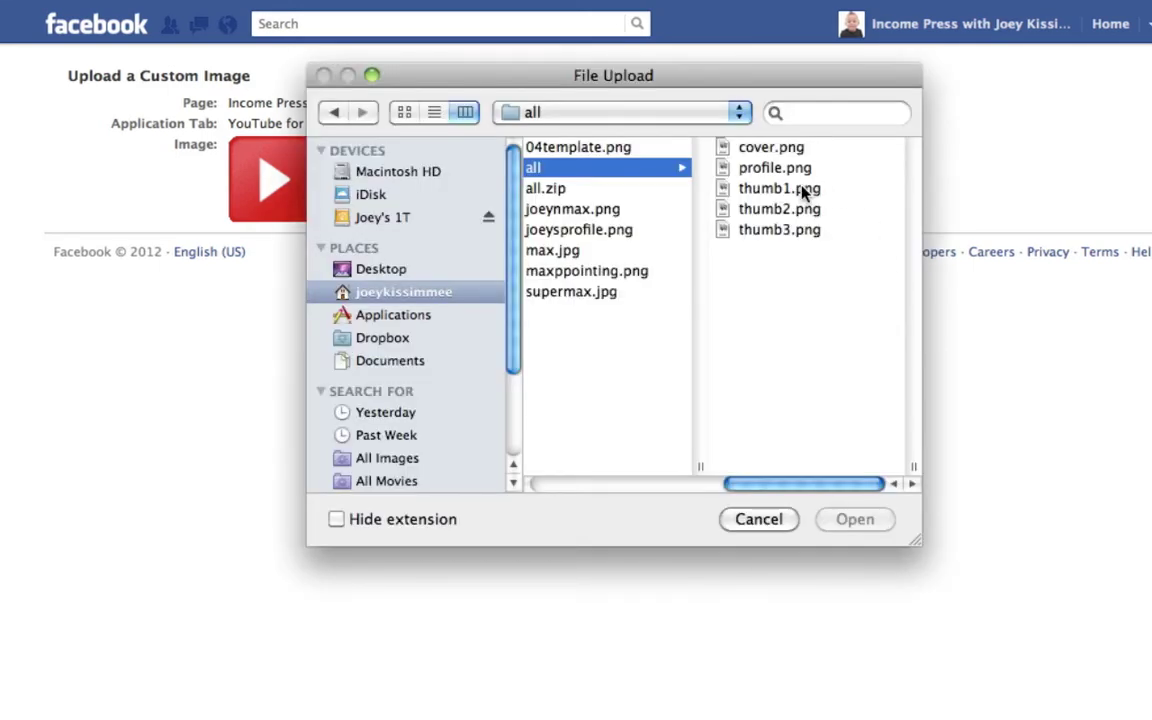
pyautogui.click(805, 193)
pyautogui.click(852, 521)
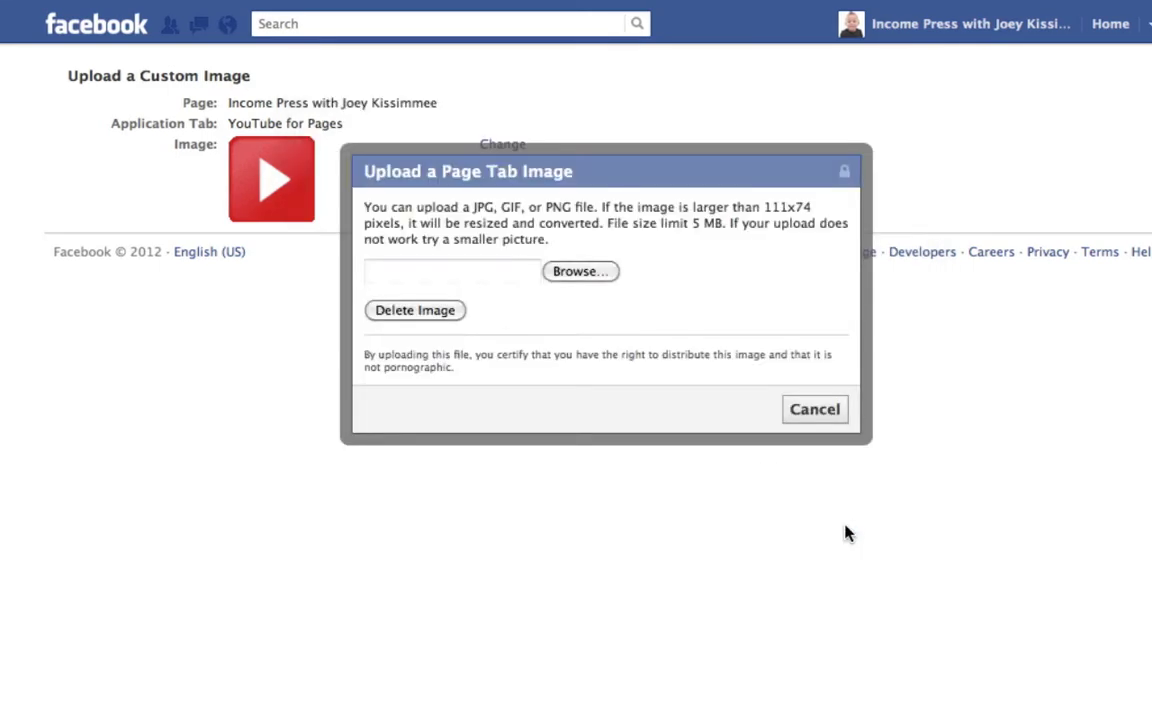
pyautogui.click(968, 33)
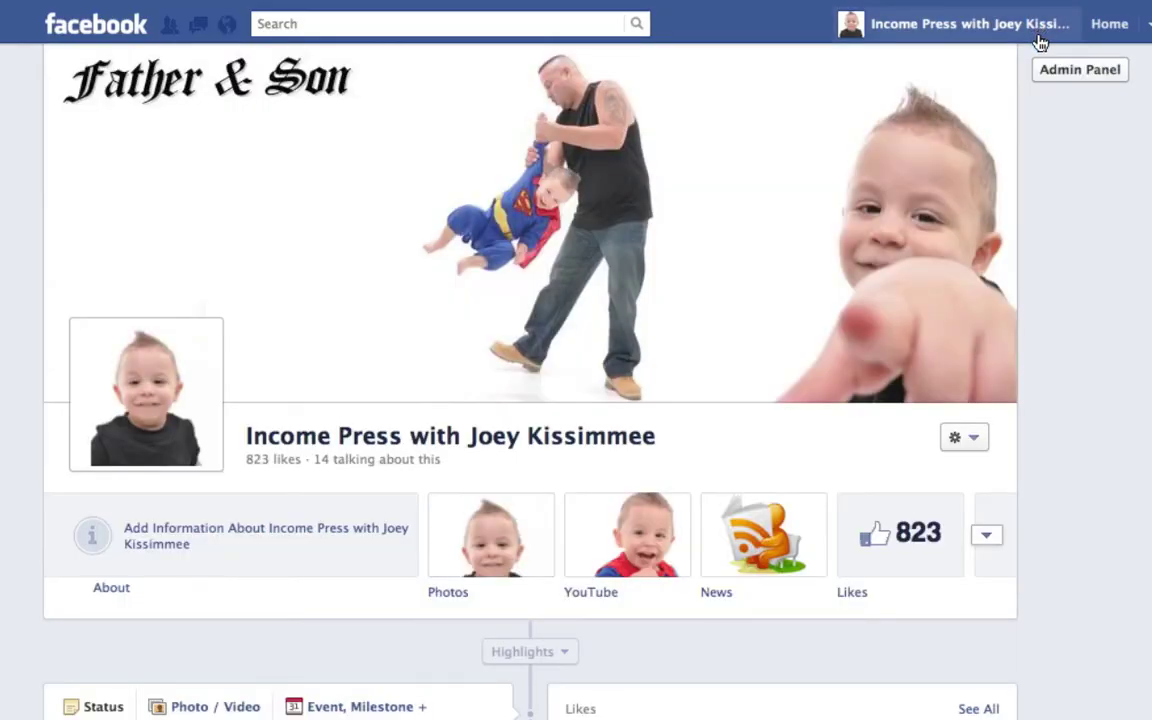